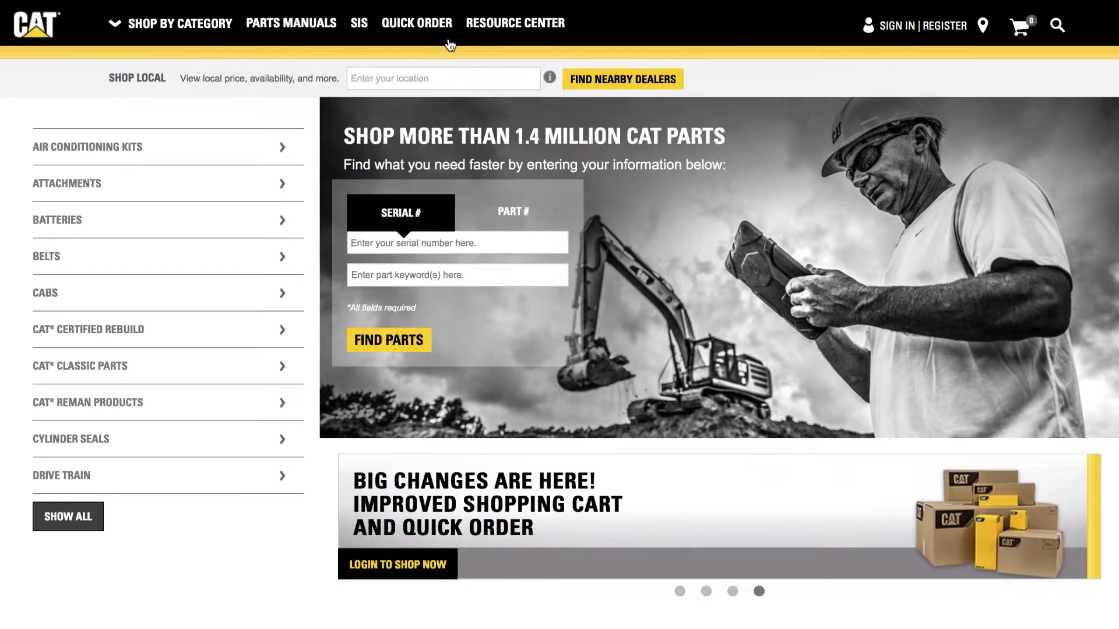
- Glance at the shop categories, then start creating a new account from Sign In | Register
{"action": "left_click", "coordinate": [191, 25]}
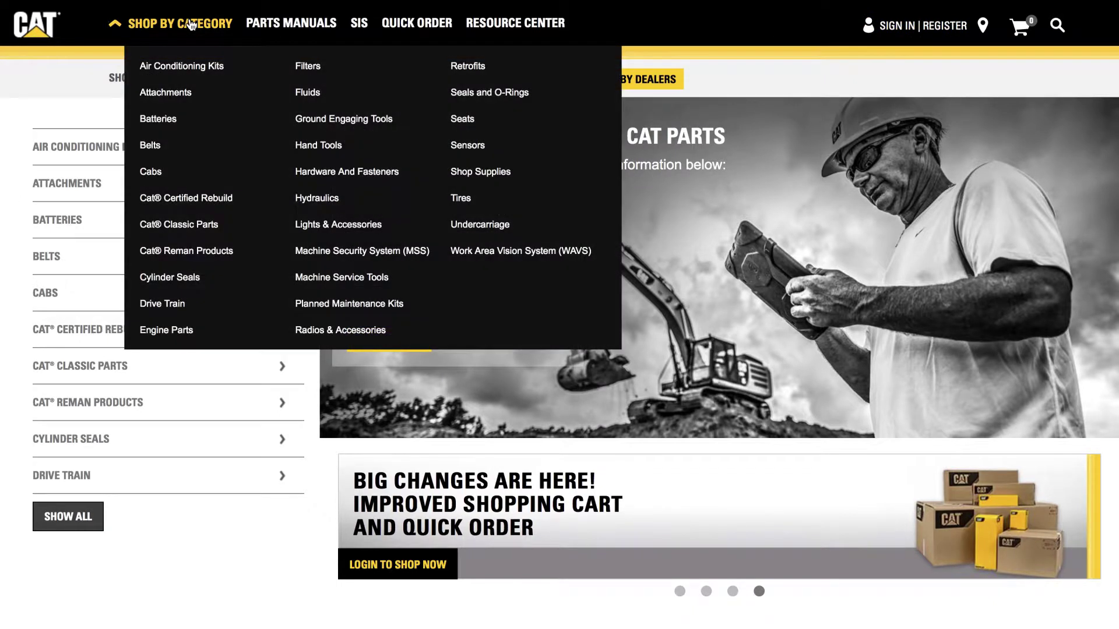
{"action": "left_click", "coordinate": [307, 29]}
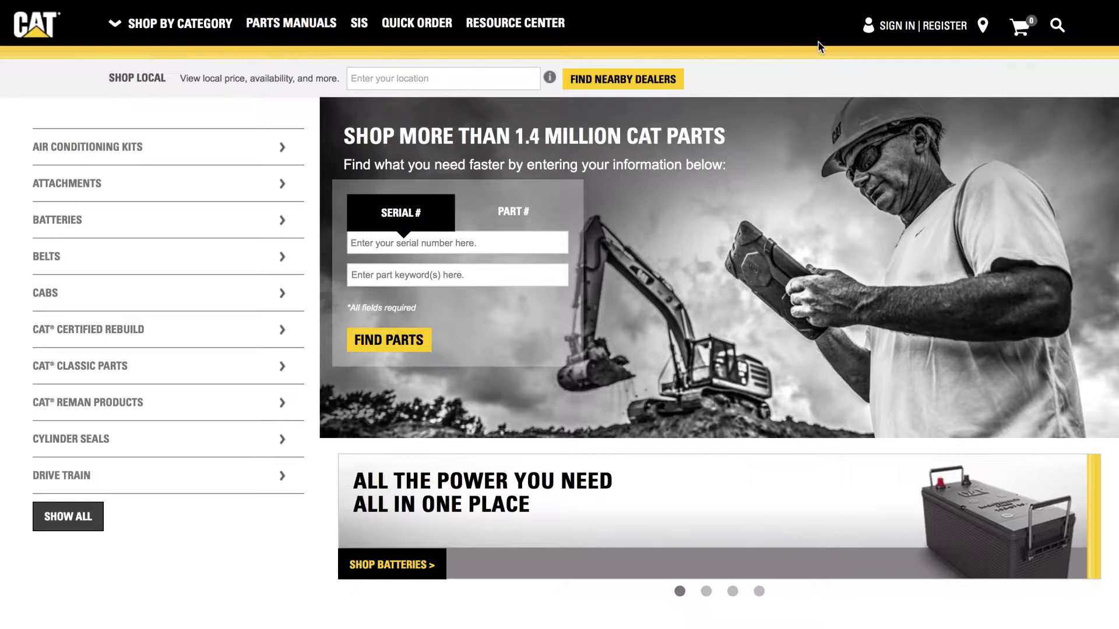
{"action": "left_click", "coordinate": [918, 39]}
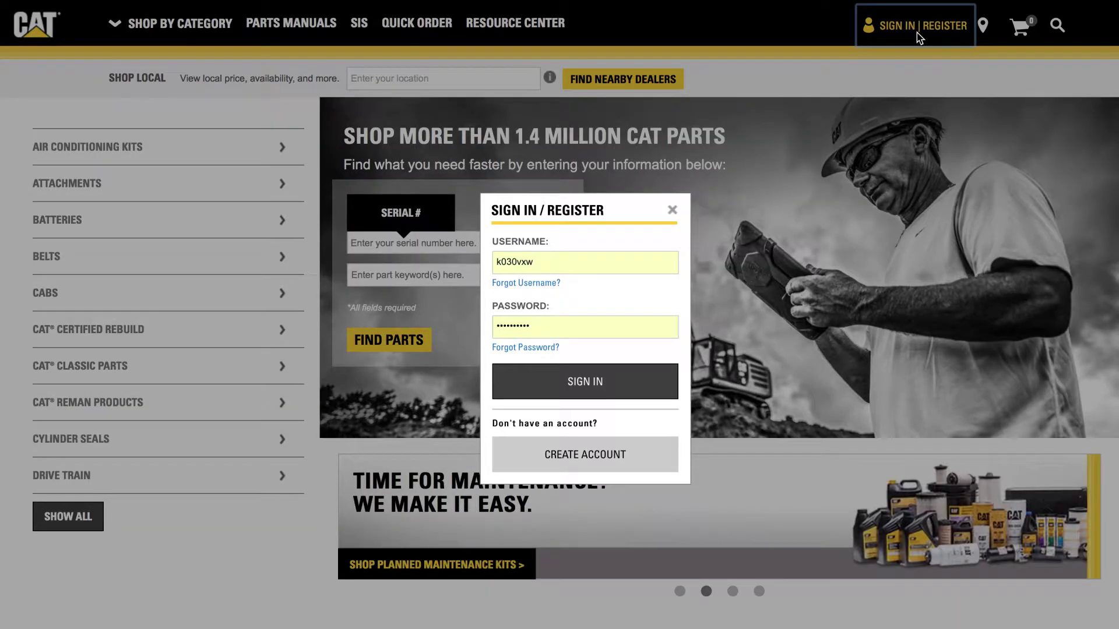
{"action": "left_click", "coordinate": [621, 459]}
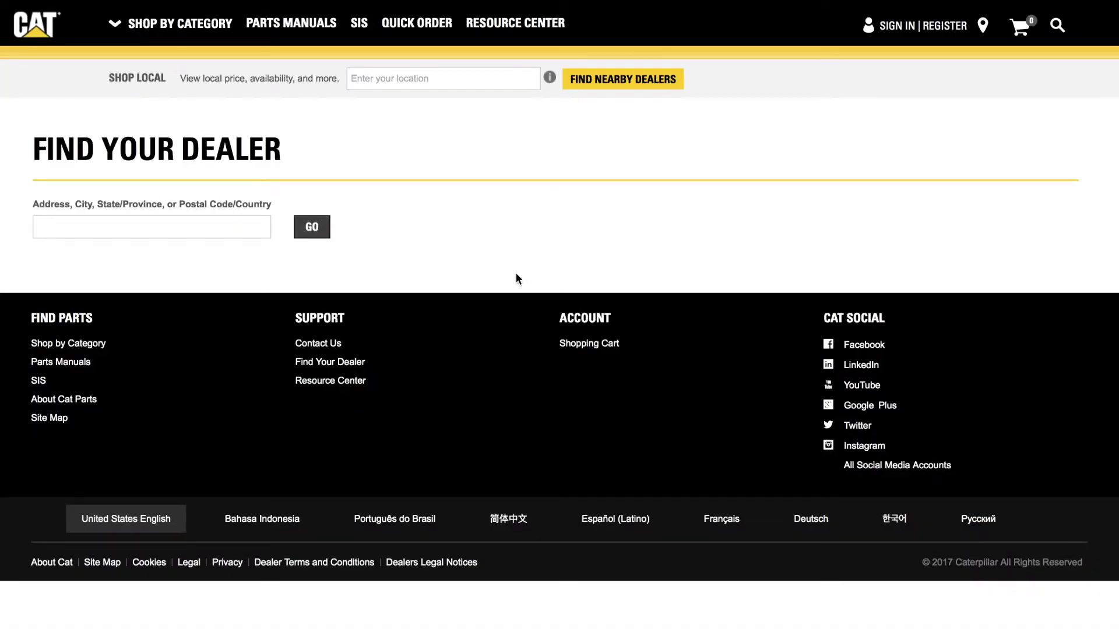
- Search dealers near 'johannesburg' and select Barloworld Equipment
{"action": "left_click", "coordinate": [221, 226]}
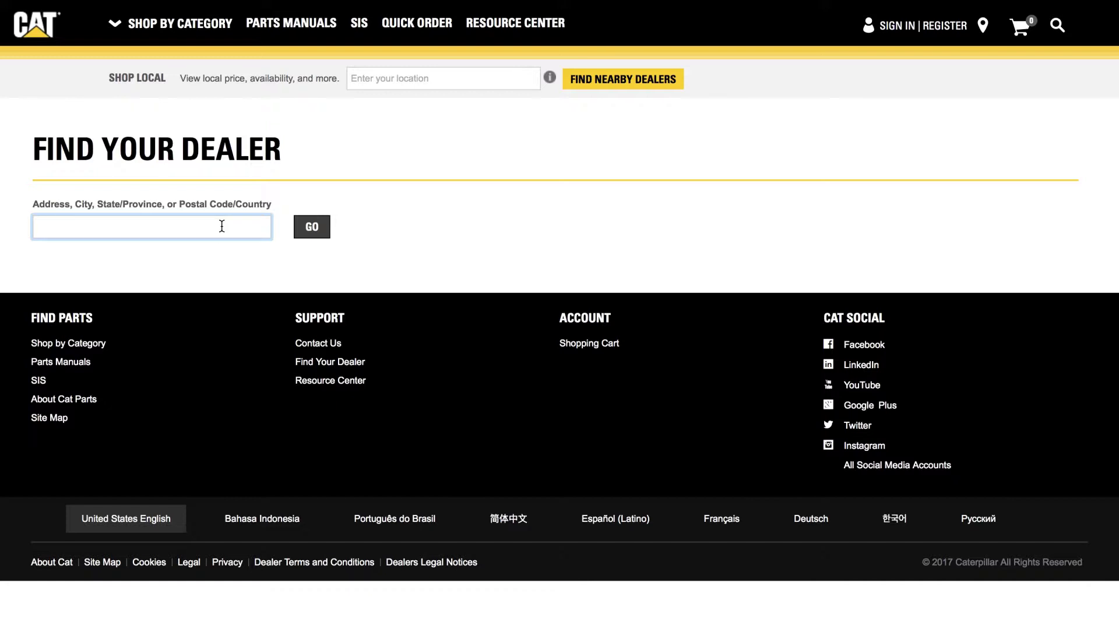
{"action": "type", "text": "johannesburg"}
{"action": "left_click", "coordinate": [211, 268]}
{"action": "left_click", "coordinate": [310, 230]}
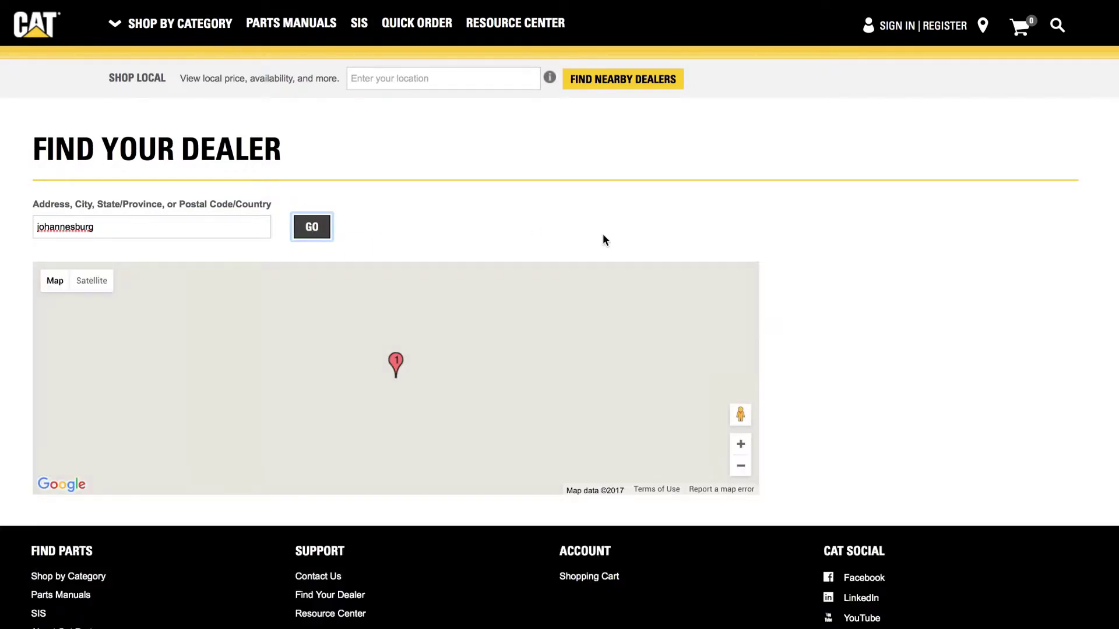
{"action": "scroll", "coordinate": [603, 236], "scroll_direction": "down", "scroll_amount": 2}
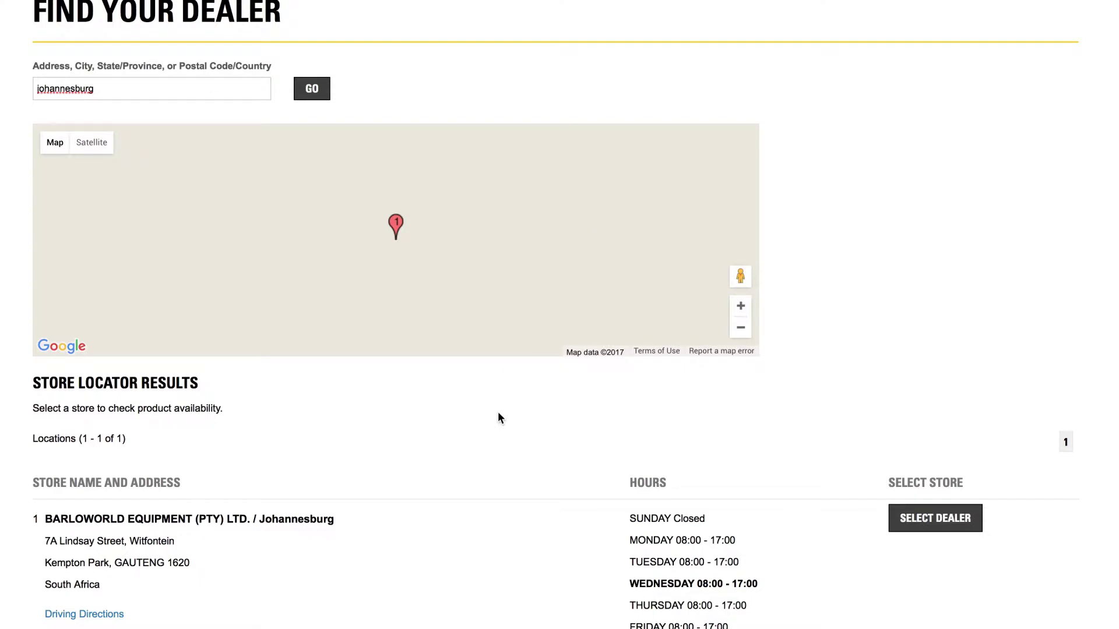
{"action": "scroll", "coordinate": [498, 413], "scroll_direction": "down", "scroll_amount": 1}
{"action": "scroll", "coordinate": [498, 412], "scroll_direction": "down", "scroll_amount": 2}
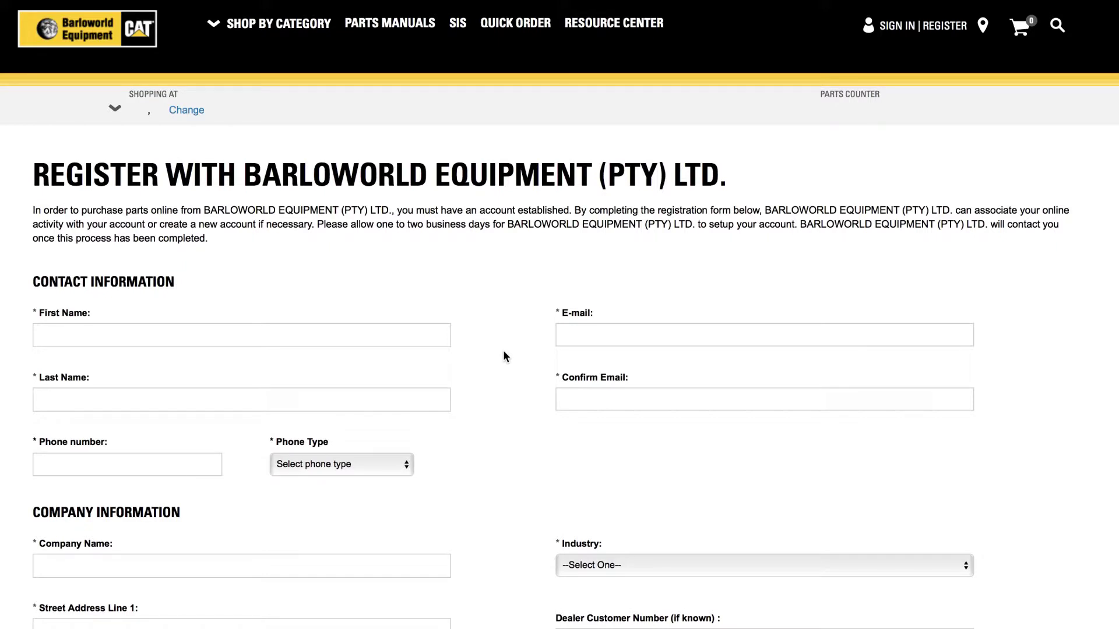
- Scroll down through the Barloworld registration form and back up
{"action": "scroll", "coordinate": [504, 357], "scroll_direction": "down", "scroll_amount": 2}
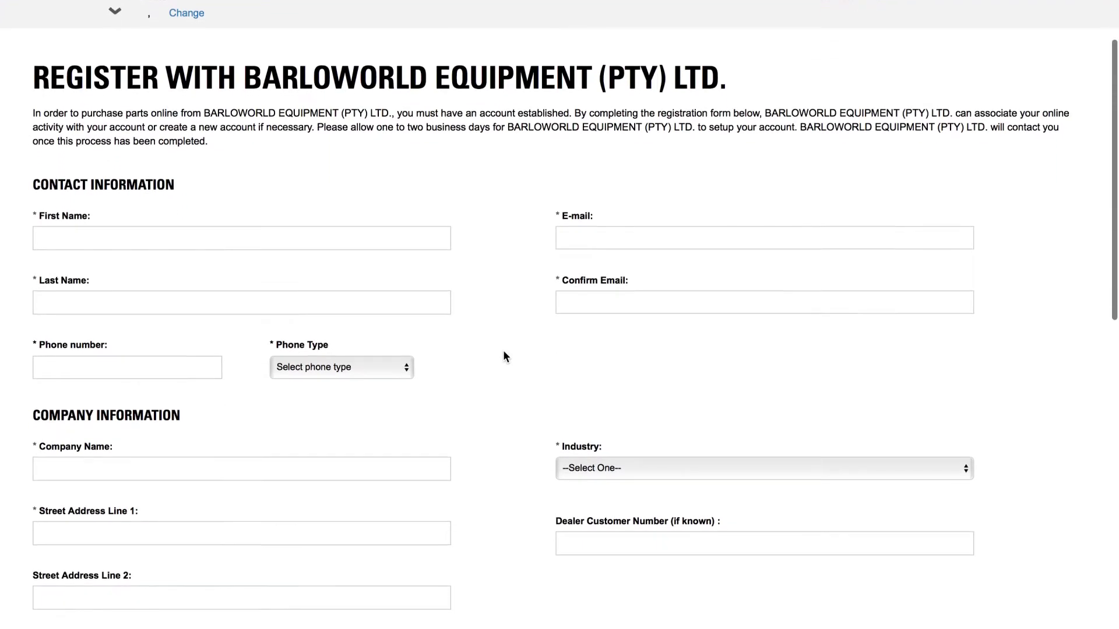
{"action": "scroll", "coordinate": [504, 356], "scroll_direction": "down", "scroll_amount": 2}
{"action": "scroll", "coordinate": [504, 357], "scroll_direction": "down", "scroll_amount": 1}
{"action": "scroll", "coordinate": [504, 357], "scroll_direction": "down", "scroll_amount": 1}
{"action": "scroll", "coordinate": [505, 357], "scroll_direction": "down", "scroll_amount": 2}
{"action": "scroll", "coordinate": [503, 351], "scroll_direction": "down", "scroll_amount": 1}
{"action": "scroll", "coordinate": [504, 351], "scroll_direction": "down", "scroll_amount": 2}
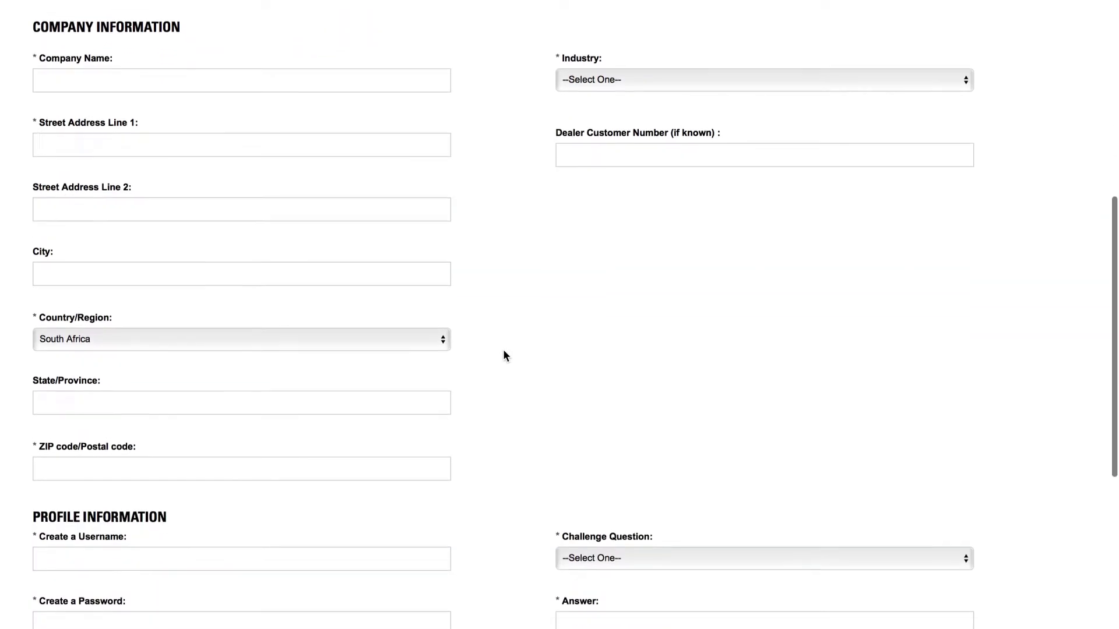
{"action": "scroll", "coordinate": [504, 355], "scroll_direction": "down", "scroll_amount": 3}
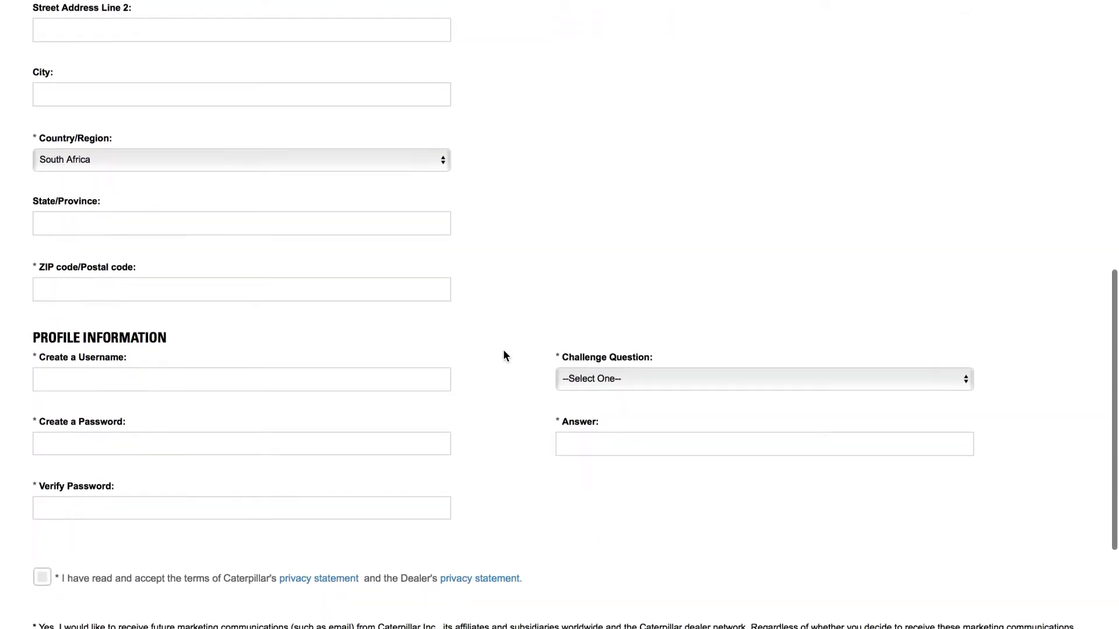
{"action": "scroll", "coordinate": [505, 355], "scroll_direction": "down", "scroll_amount": 3}
{"action": "scroll", "coordinate": [504, 355], "scroll_direction": "down", "scroll_amount": 1}
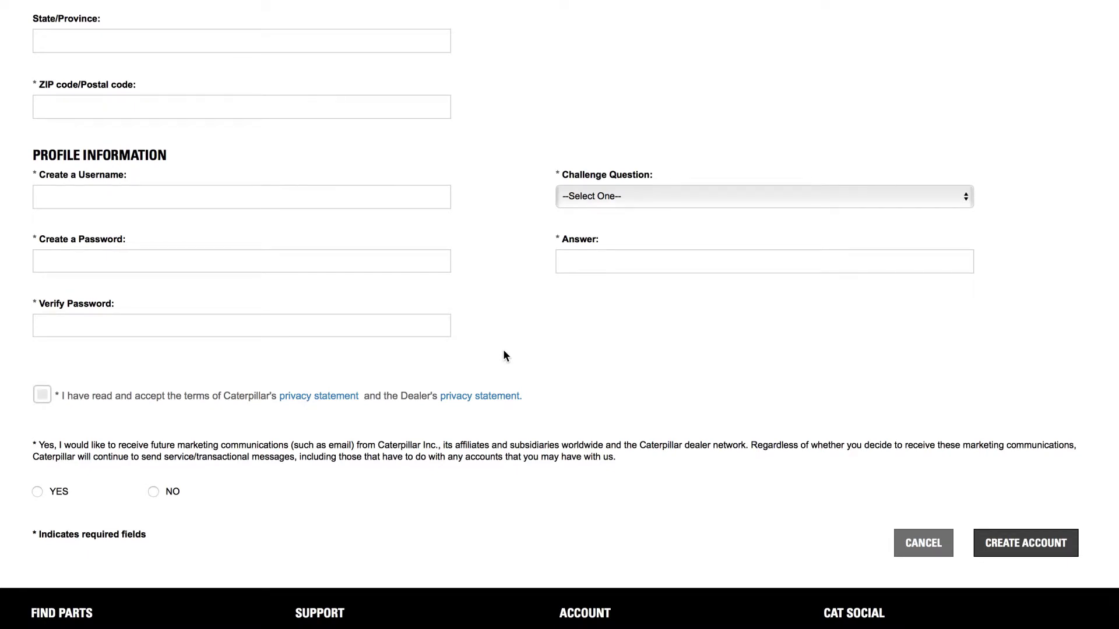
{"action": "scroll", "coordinate": [505, 356], "scroll_direction": "up", "scroll_amount": 3}
{"action": "scroll", "coordinate": [504, 355], "scroll_direction": "up", "scroll_amount": 7}
{"action": "scroll", "coordinate": [504, 355], "scroll_direction": "up", "scroll_amount": 1}
{"action": "scroll", "coordinate": [504, 355], "scroll_direction": "up", "scroll_amount": 5}
{"action": "scroll", "coordinate": [505, 355], "scroll_direction": "up", "scroll_amount": 1}
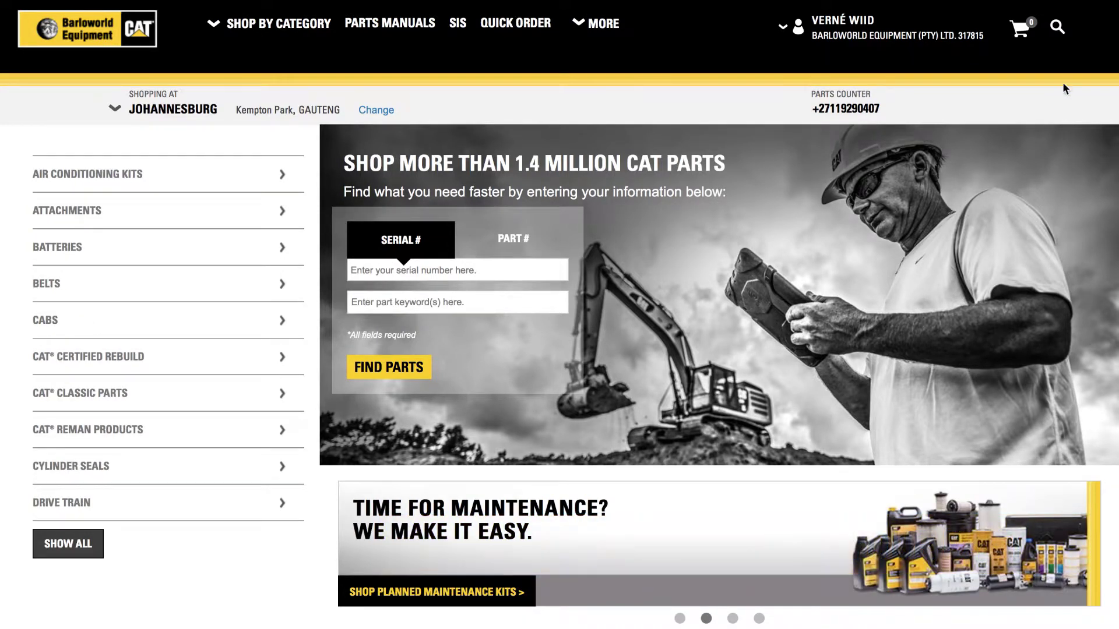
- Open the header parts search and Shop By Category menu, then dismiss both
{"action": "left_click", "coordinate": [1059, 29]}
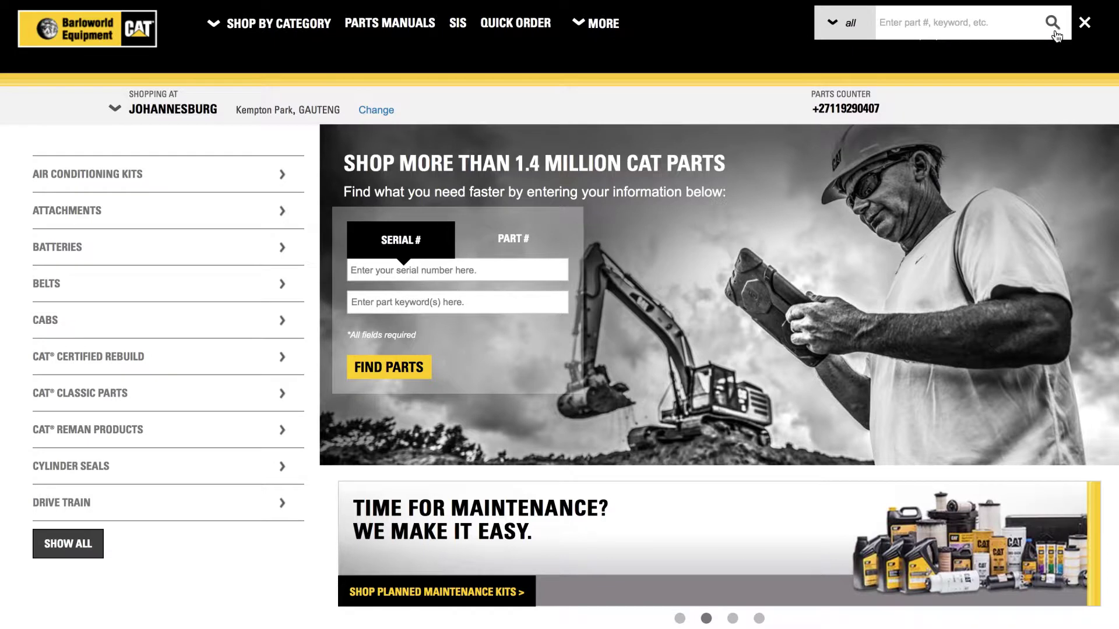
{"action": "left_click", "coordinate": [831, 26]}
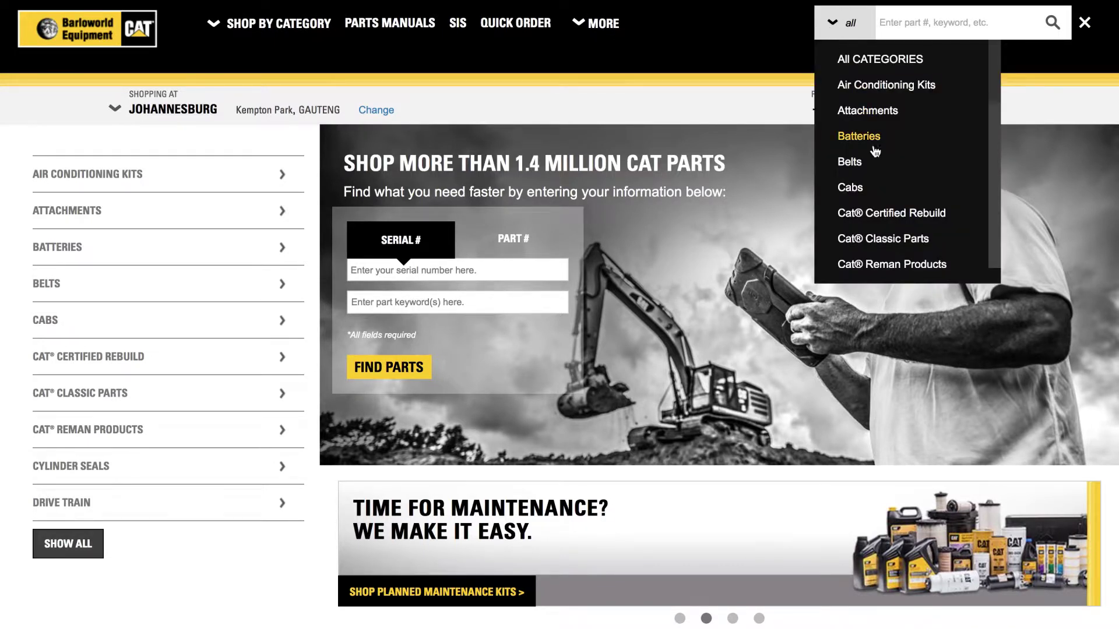
{"action": "left_click", "coordinate": [712, 79]}
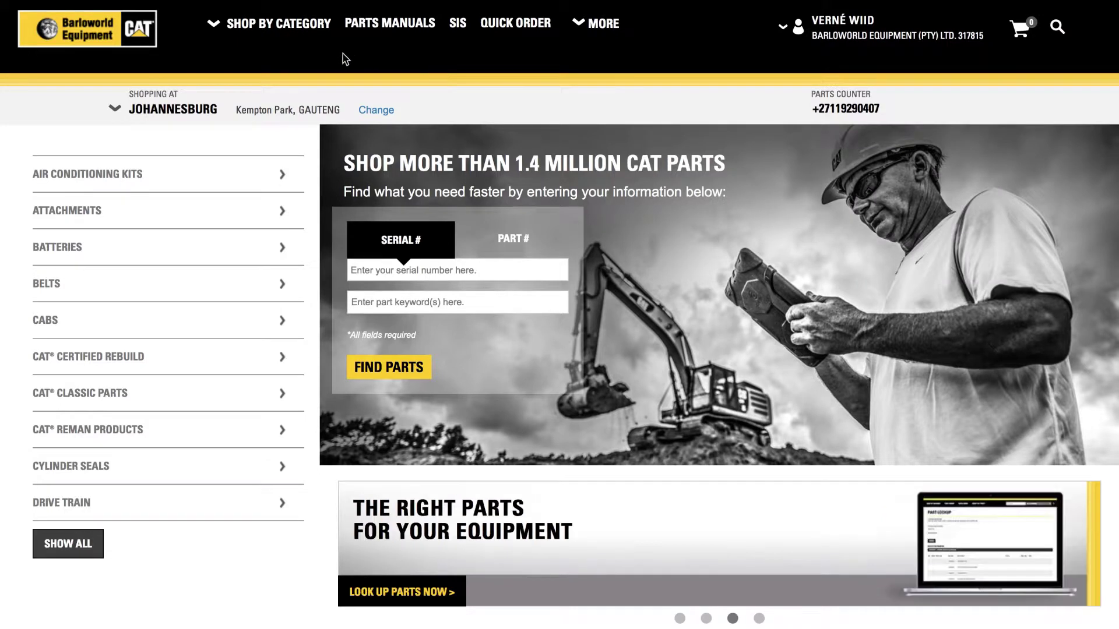
{"action": "left_click", "coordinate": [303, 35]}
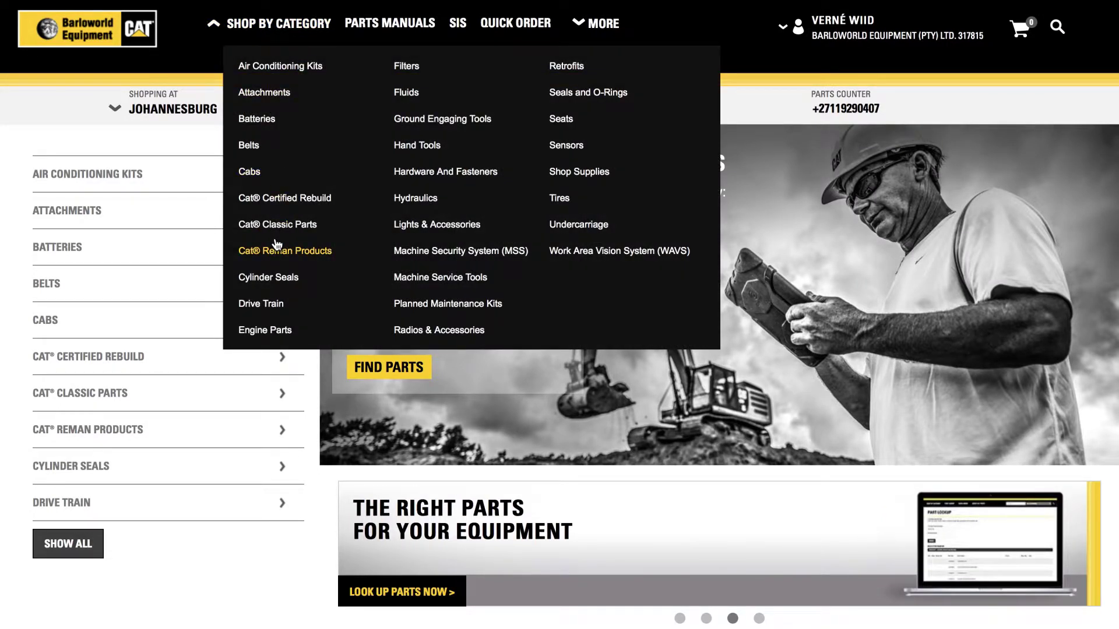
{"action": "left_click", "coordinate": [198, 577]}
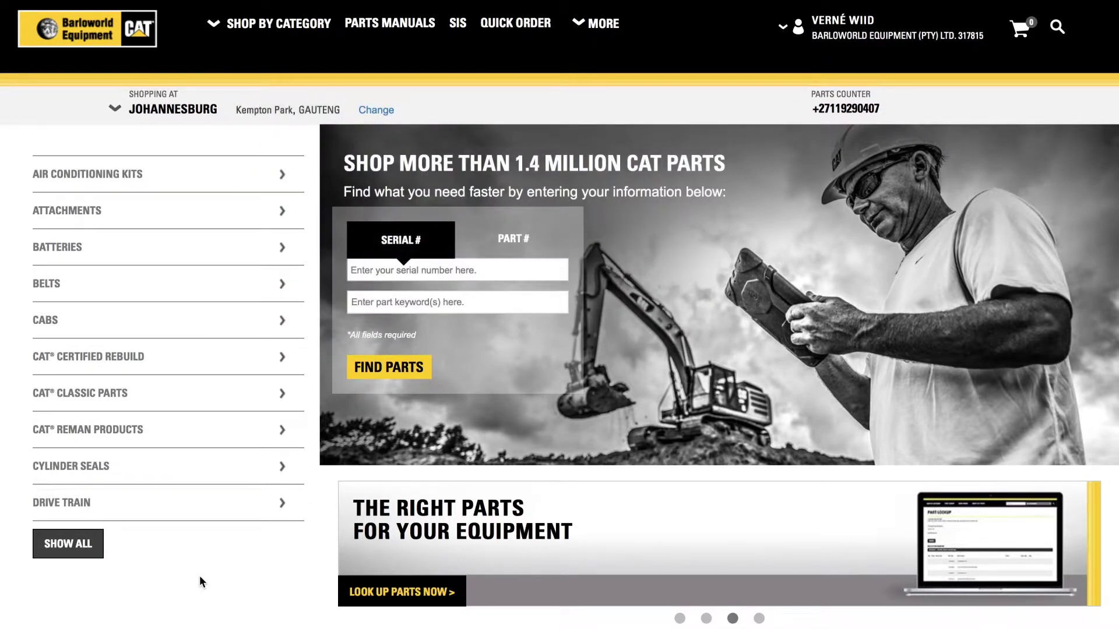
- Expand the left category list with Show All and look over it
{"action": "left_click", "coordinate": [71, 543]}
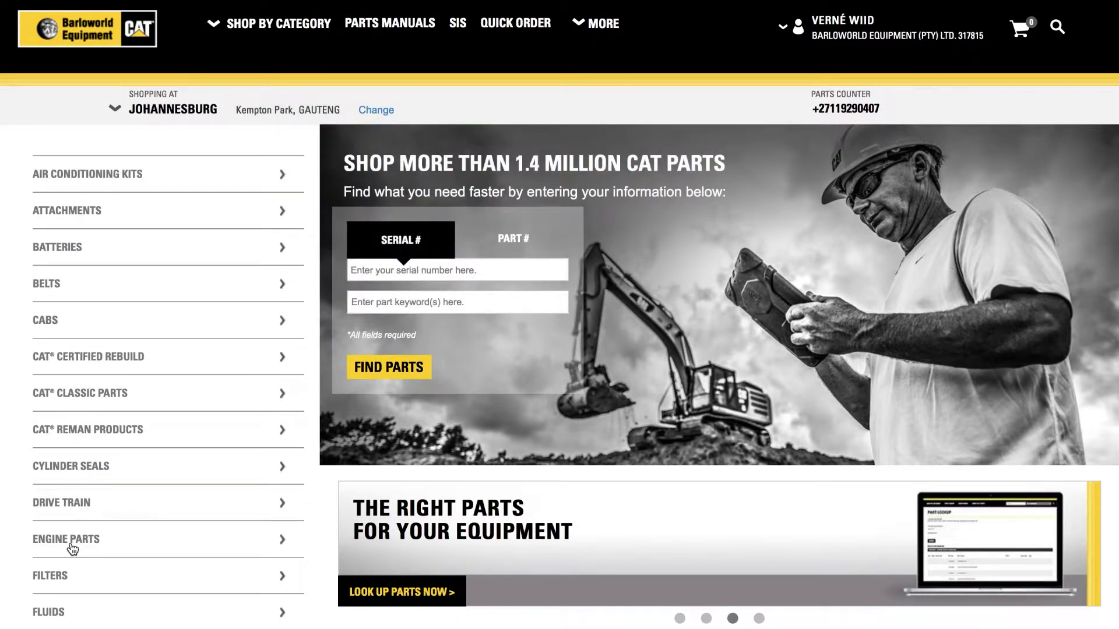
{"action": "scroll", "coordinate": [10, 554], "scroll_direction": "down", "scroll_amount": 6}
{"action": "scroll", "coordinate": [10, 555], "scroll_direction": "up", "scroll_amount": 7}
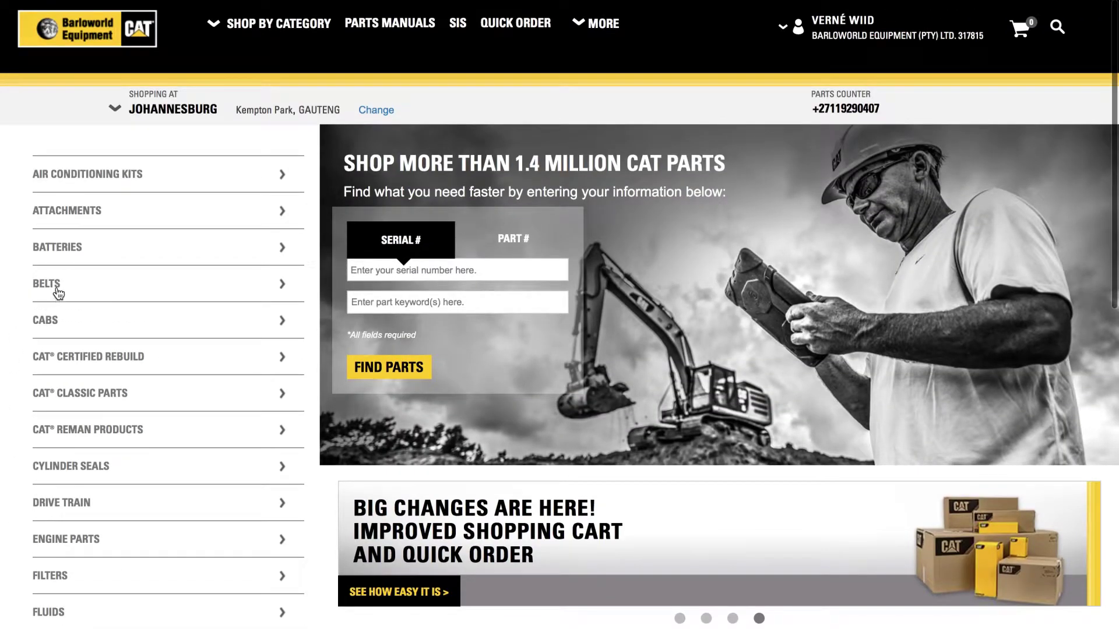
- Open the Belts category and toggle the filter panel and number-of-ribs filter
{"action": "left_click", "coordinate": [57, 289]}
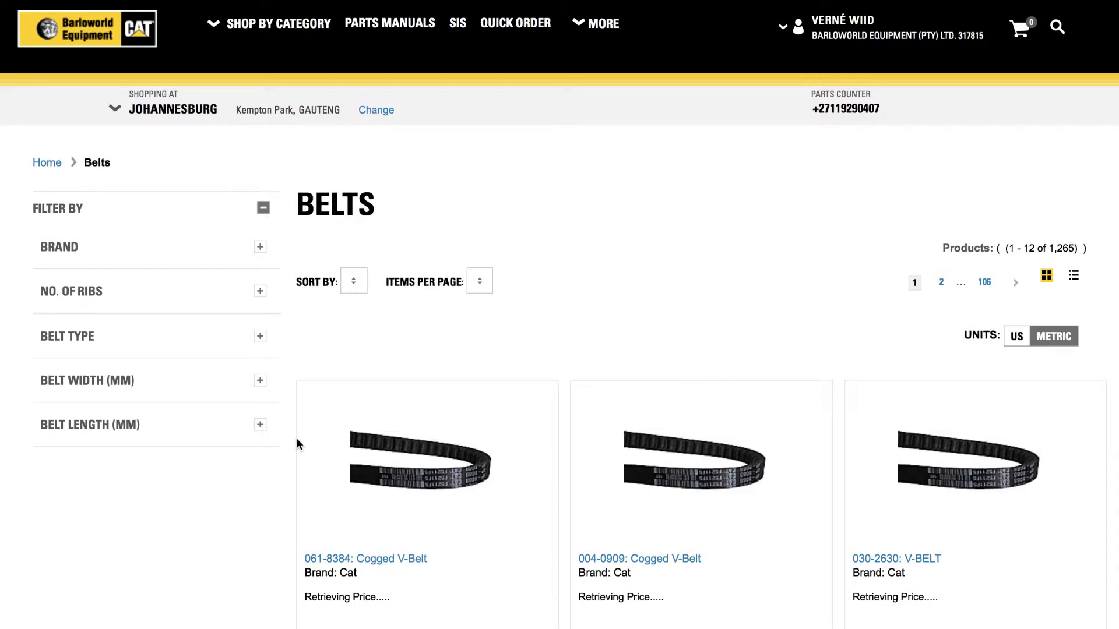
{"action": "left_click", "coordinate": [263, 216]}
{"action": "left_click", "coordinate": [263, 213]}
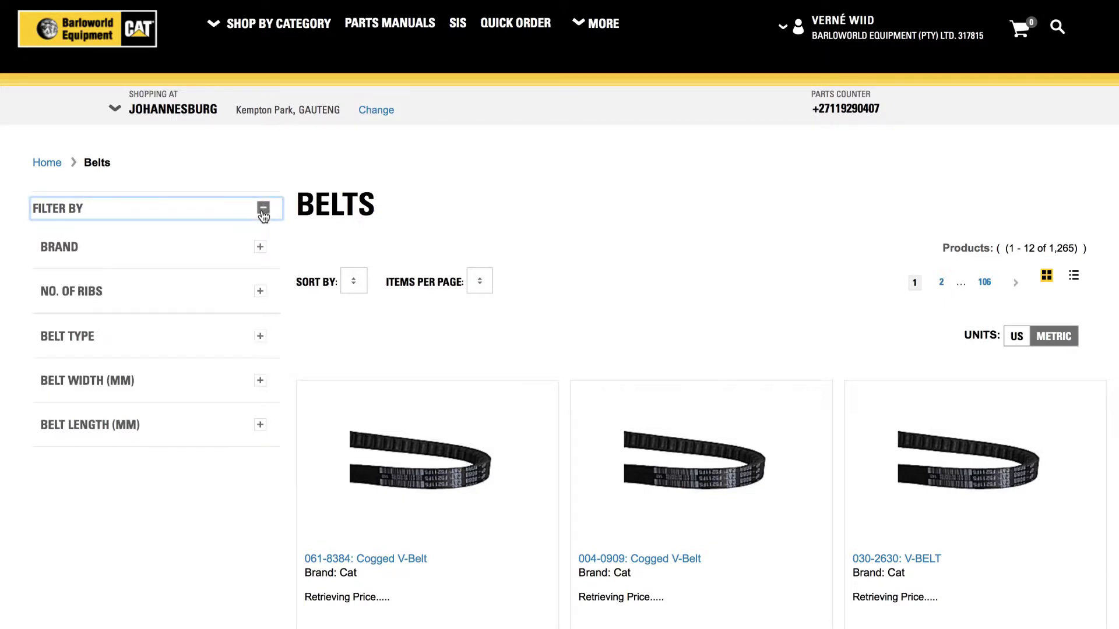
{"action": "left_click", "coordinate": [68, 294]}
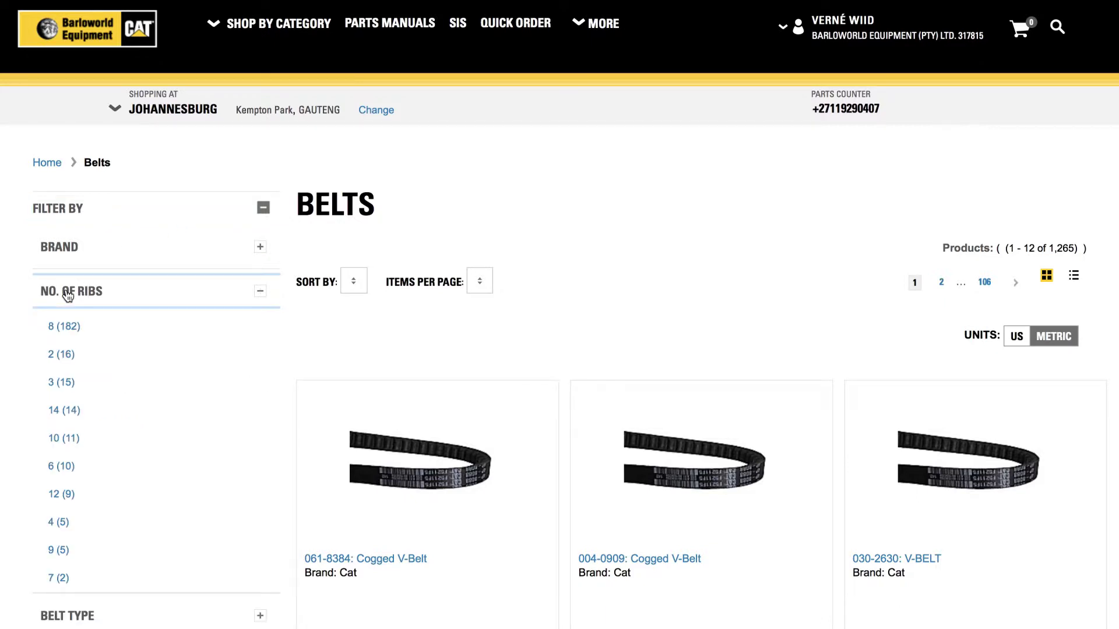
{"action": "left_click", "coordinate": [68, 295]}
- Check the brand and belt type filters, then open the 061-8384 Cogged V-Belt
{"action": "left_click", "coordinate": [59, 248]}
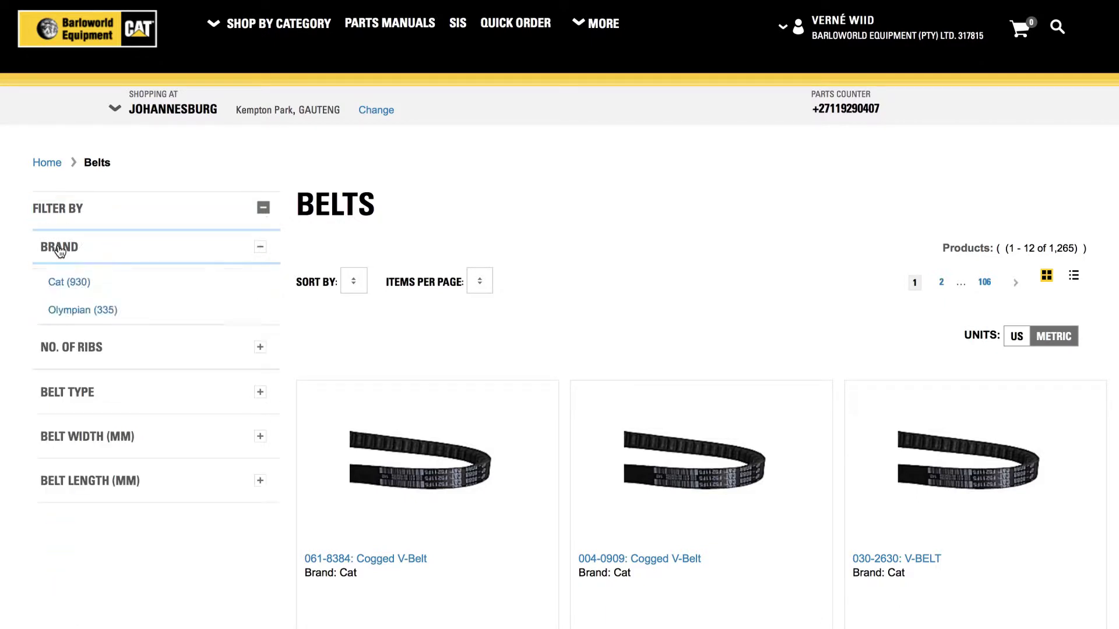
{"action": "left_click", "coordinate": [59, 248]}
{"action": "left_click", "coordinate": [64, 342]}
{"action": "left_click", "coordinate": [64, 345]}
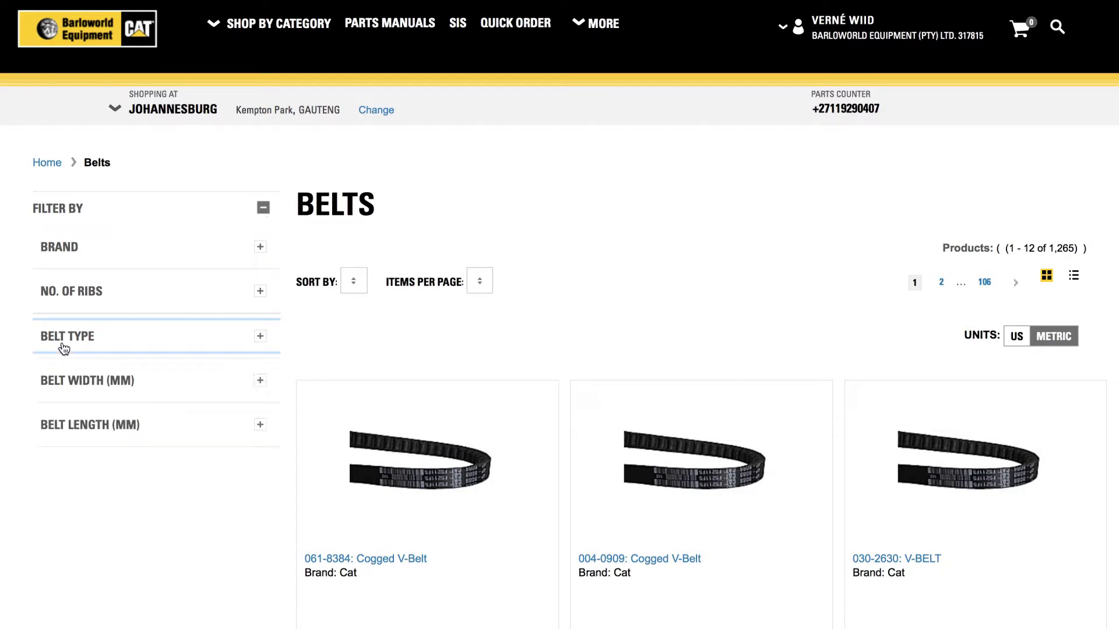
{"action": "left_click", "coordinate": [375, 456]}
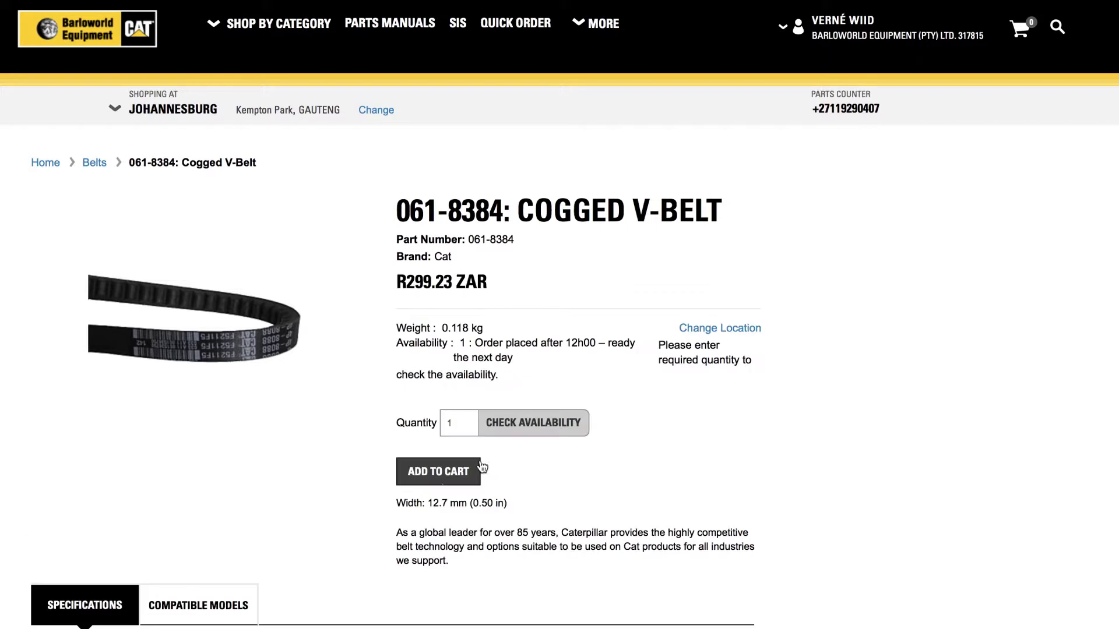
- Review the Cogged V-Belt's Compatible Models list
{"action": "left_click", "coordinate": [209, 614]}
{"action": "scroll", "coordinate": [340, 593], "scroll_direction": "down", "scroll_amount": 9}
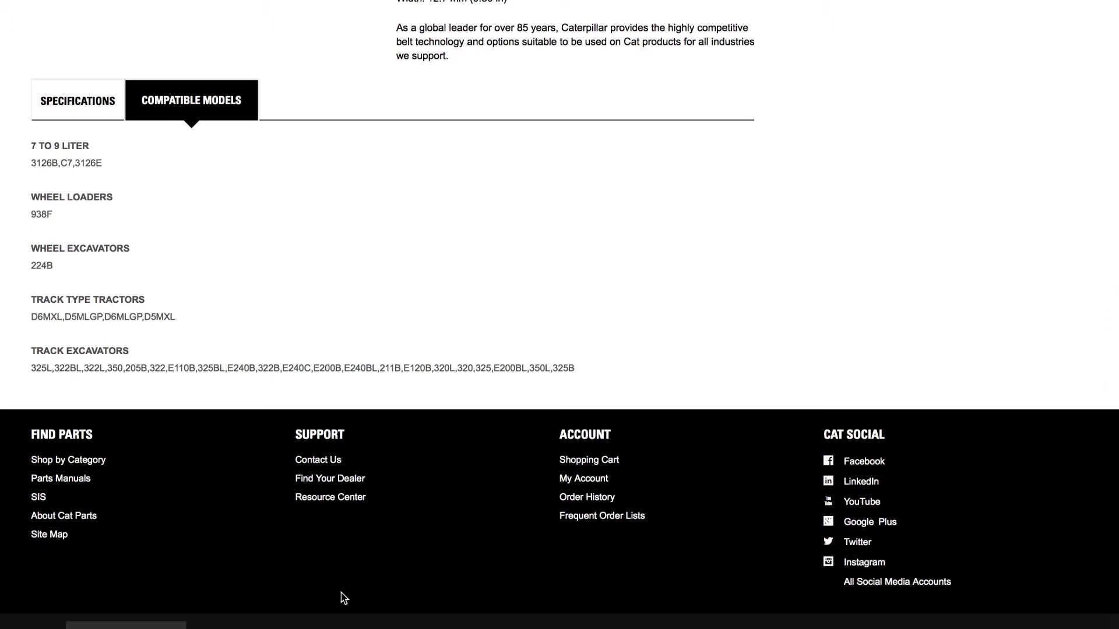
{"action": "scroll", "coordinate": [344, 598], "scroll_direction": "up", "scroll_amount": 1}
{"action": "scroll", "coordinate": [344, 598], "scroll_direction": "up", "scroll_amount": 4}
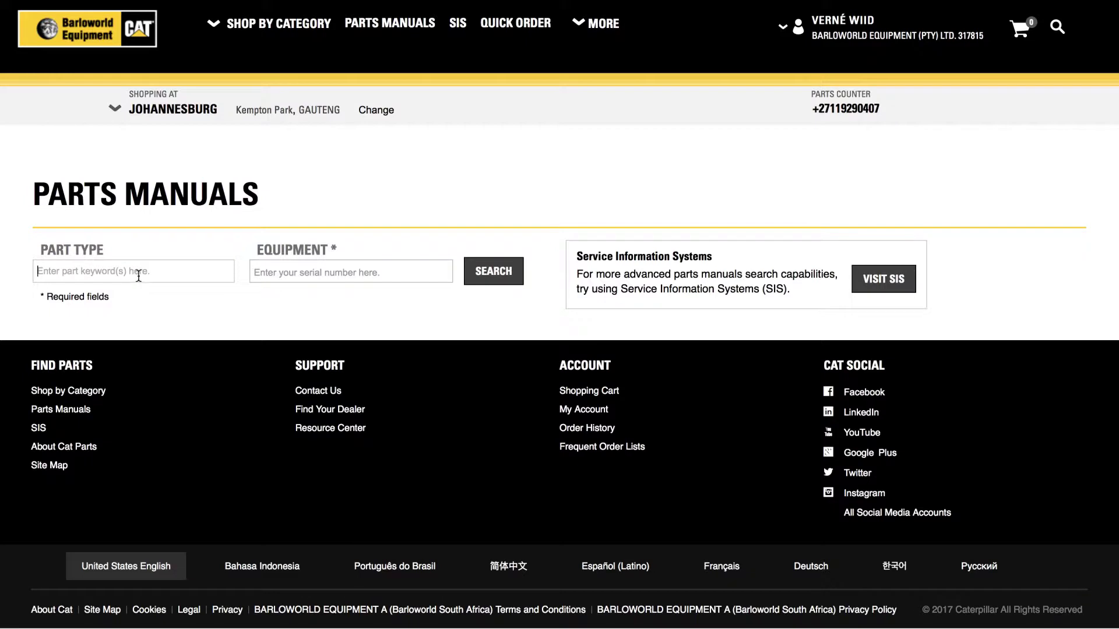
- Search parts manuals for 'engine' with equipment serial 666
{"action": "left_click", "coordinate": [137, 273]}
{"action": "type", "text": "engine"}
{"action": "left_click", "coordinate": [300, 277]}
{"action": "type", "text": "666"}
{"action": "left_click", "coordinate": [494, 271]}
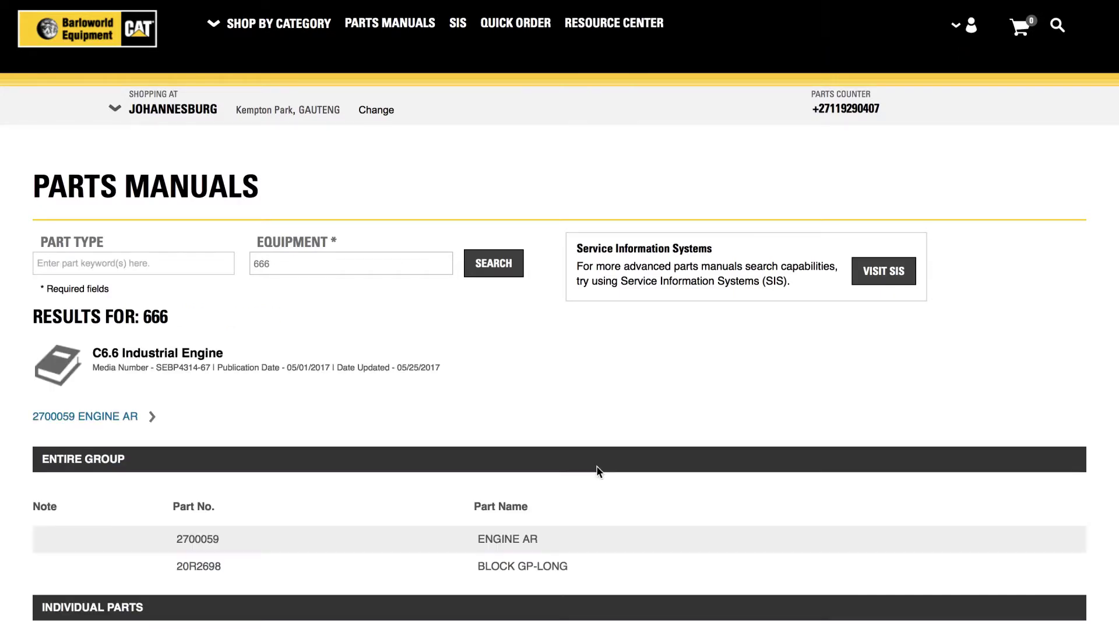
- Scroll through the C6.6 Industrial Engine arrangement's parts list
{"action": "scroll", "coordinate": [596, 466], "scroll_direction": "down", "scroll_amount": 2}
{"action": "scroll", "coordinate": [596, 468], "scroll_direction": "down", "scroll_amount": 1}
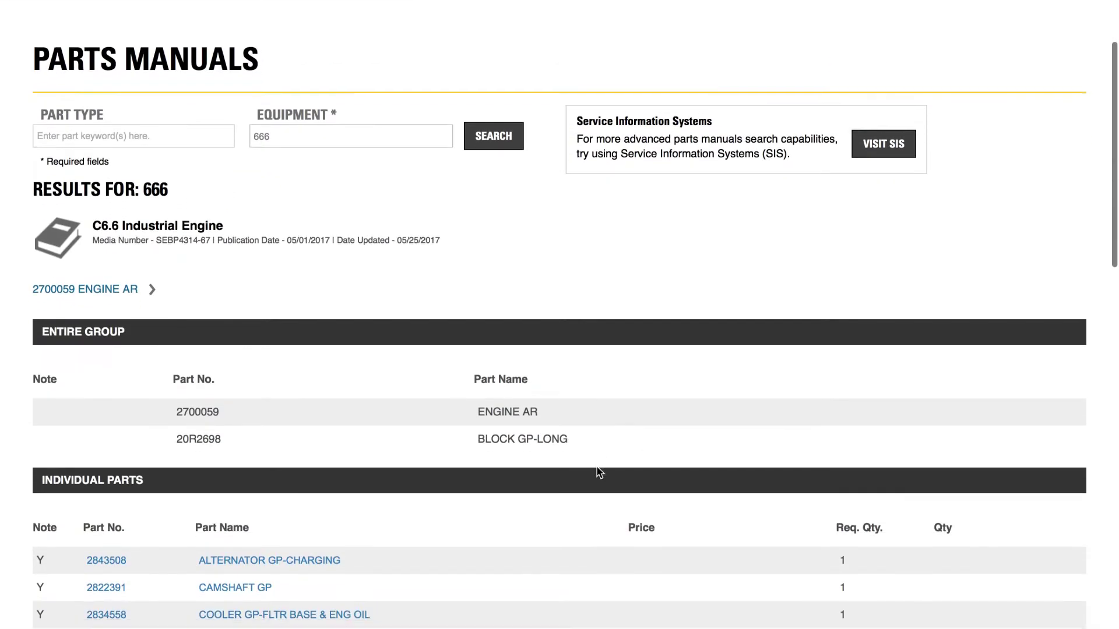
{"action": "scroll", "coordinate": [596, 468], "scroll_direction": "down", "scroll_amount": 1}
{"action": "scroll", "coordinate": [597, 468], "scroll_direction": "down", "scroll_amount": 1}
{"action": "scroll", "coordinate": [596, 468], "scroll_direction": "down", "scroll_amount": 1}
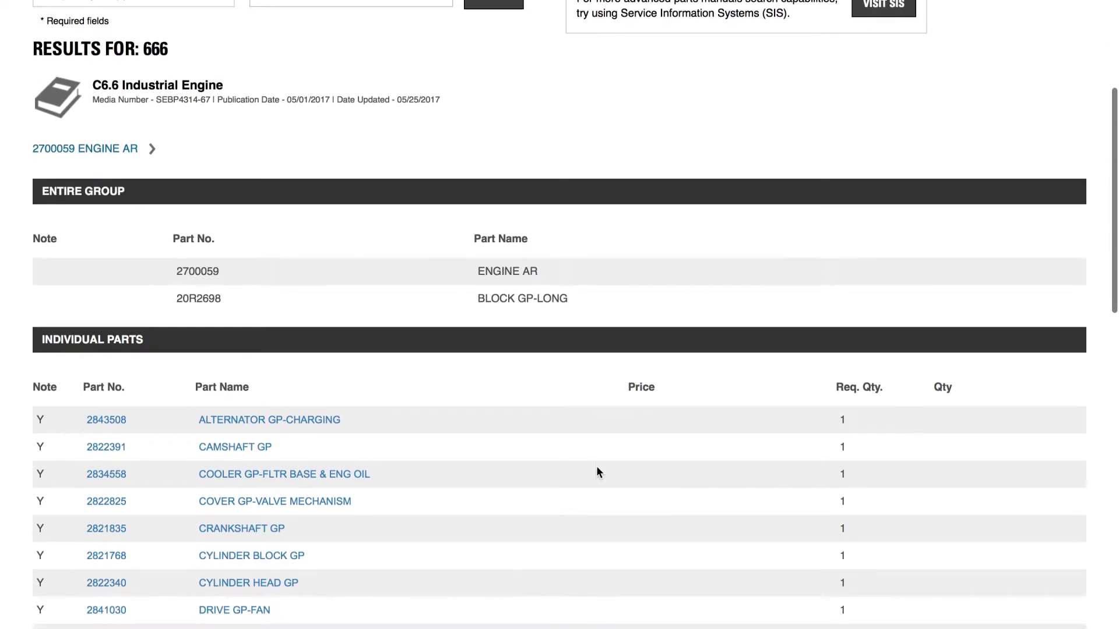
{"action": "scroll", "coordinate": [596, 466], "scroll_direction": "down", "scroll_amount": 2}
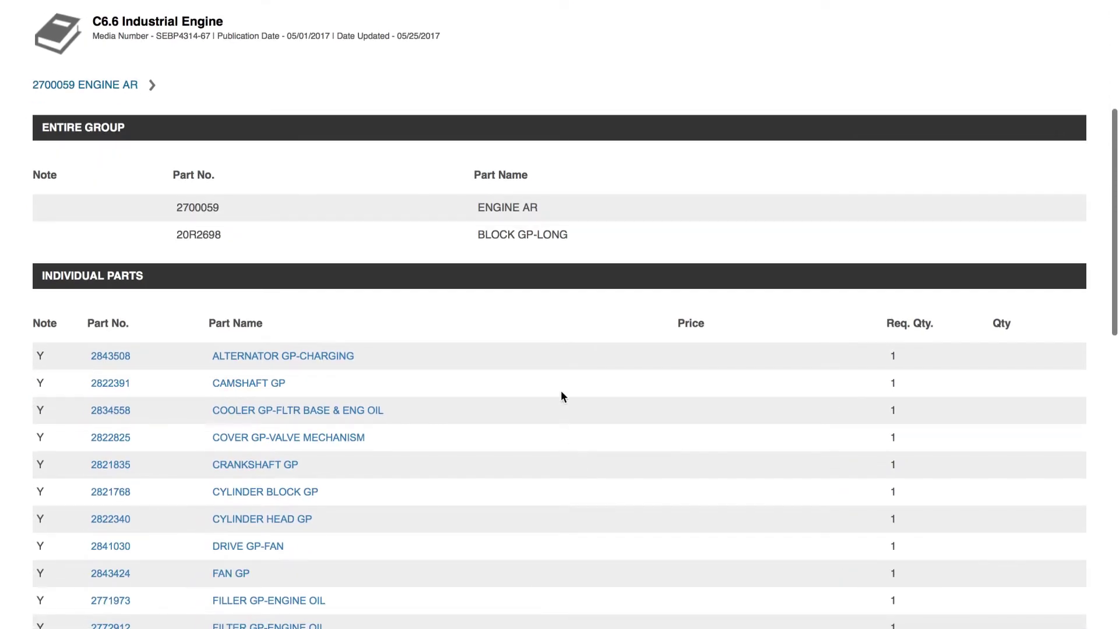
{"action": "scroll", "coordinate": [558, 389], "scroll_direction": "up", "scroll_amount": 1}
{"action": "scroll", "coordinate": [558, 389], "scroll_direction": "up", "scroll_amount": 6}
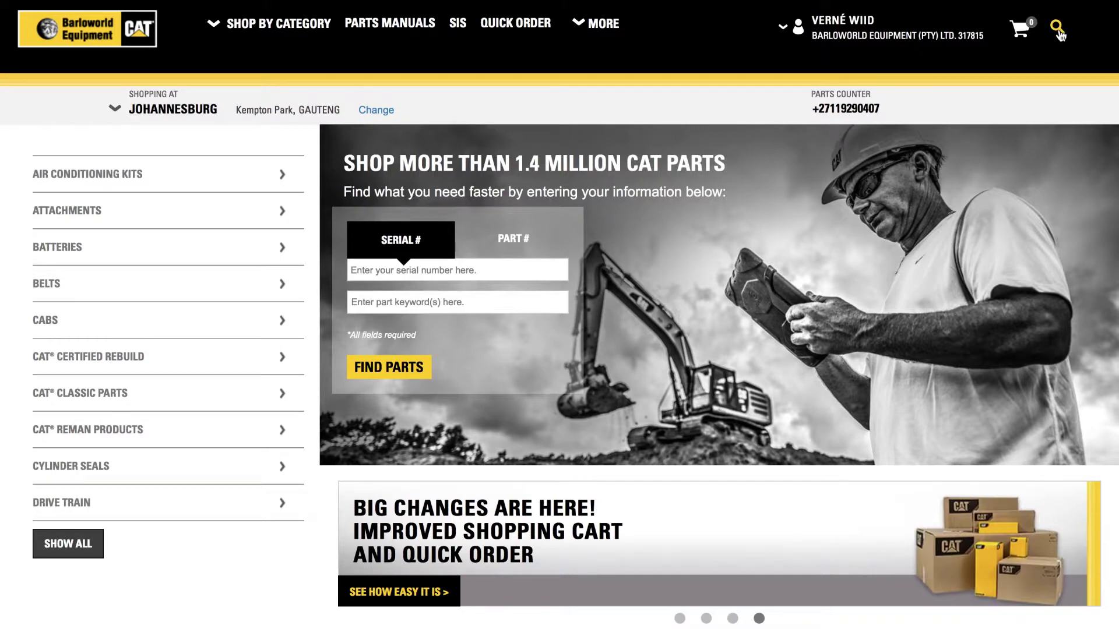
- Search all categories for 'belt', returning 5,110 results
{"action": "left_click", "coordinate": [1060, 36]}
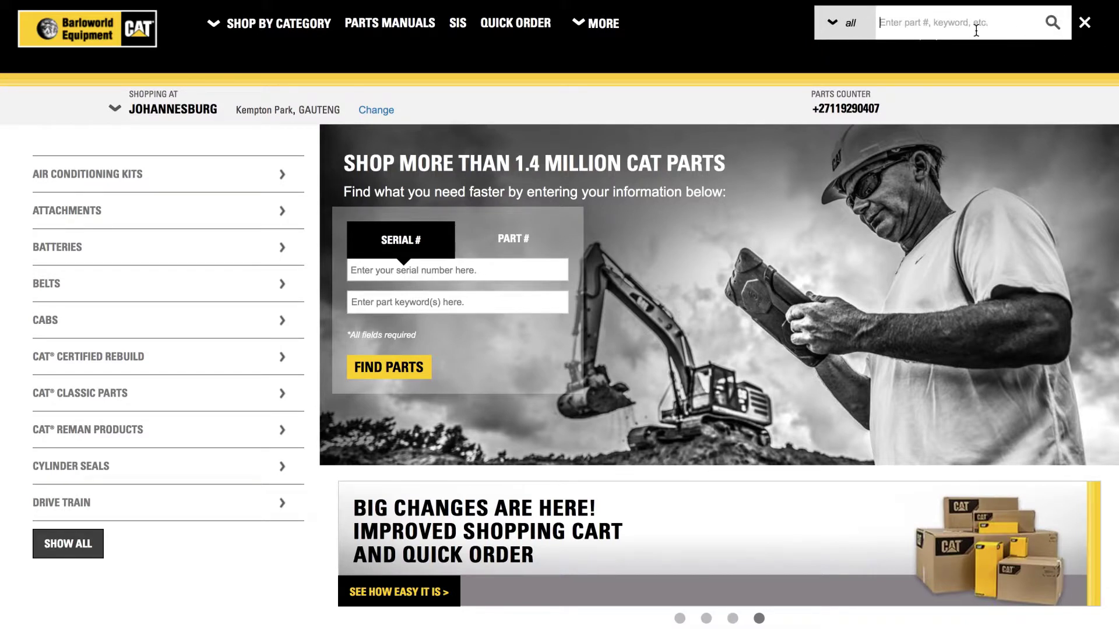
{"action": "type", "text": "belt"}
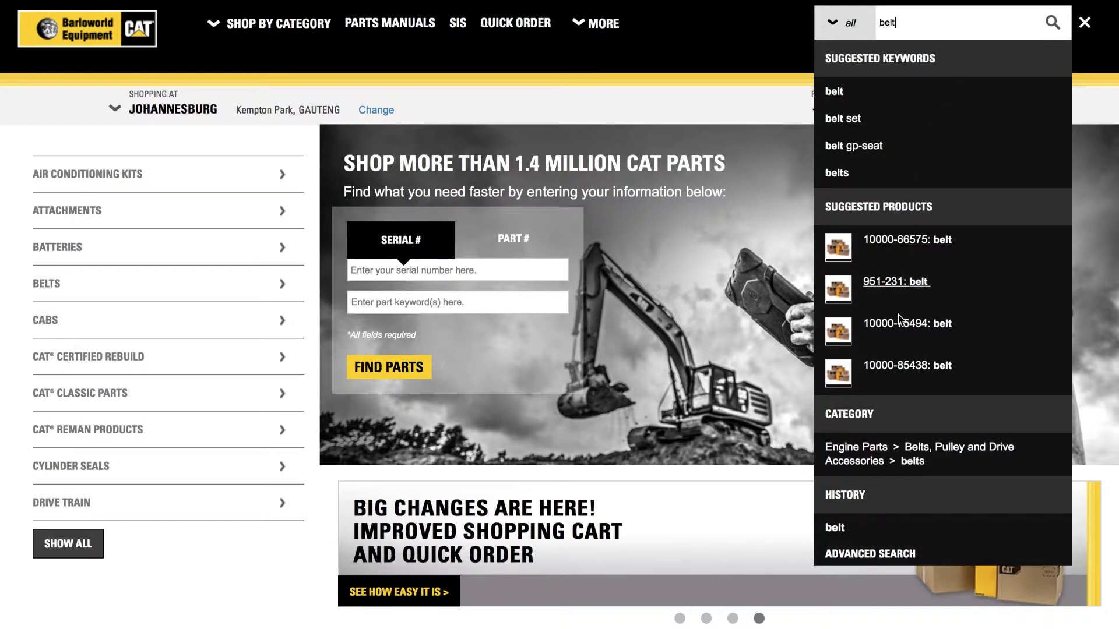
{"action": "left_click", "coordinate": [841, 34]}
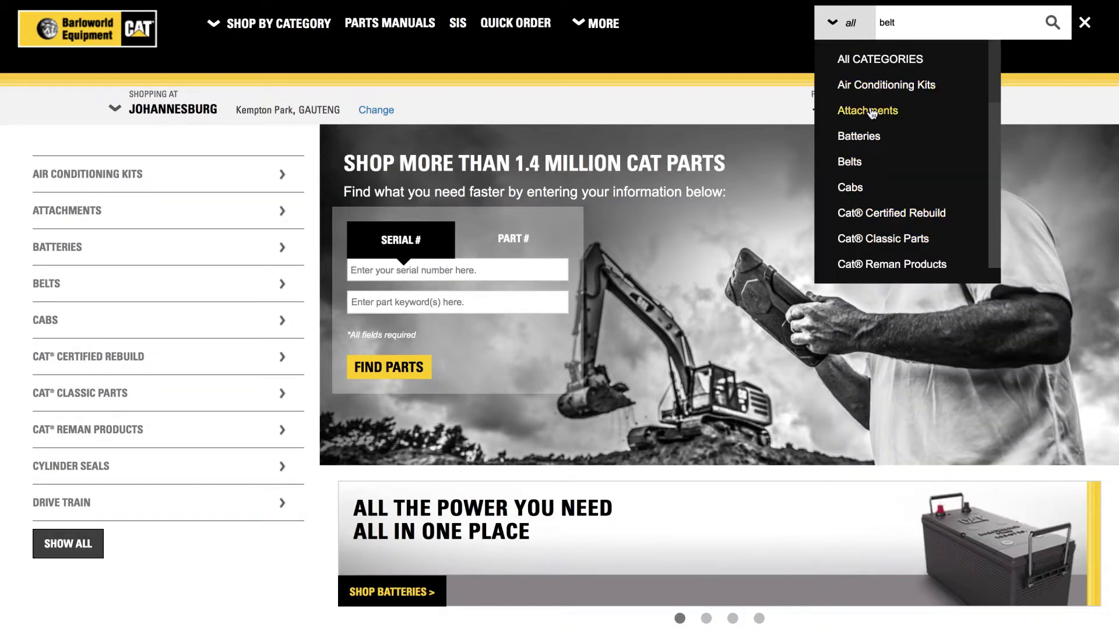
{"action": "left_click", "coordinate": [1051, 21]}
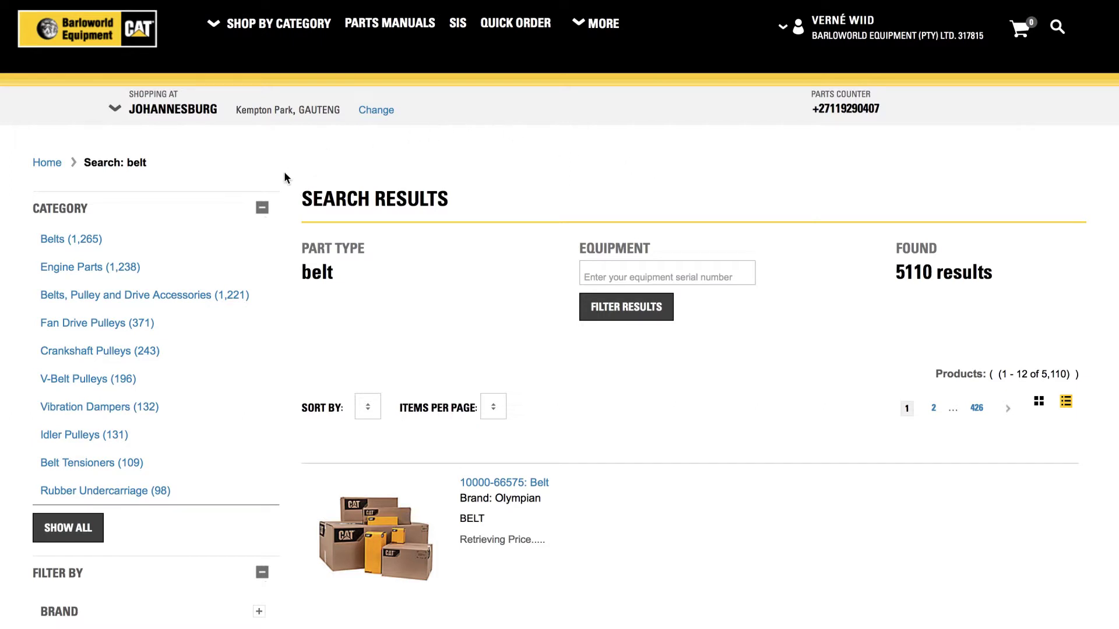
- Collapse the Category and Filter By panels and open the 061-8384 Cogged V-Belt
{"action": "left_click", "coordinate": [262, 209]}
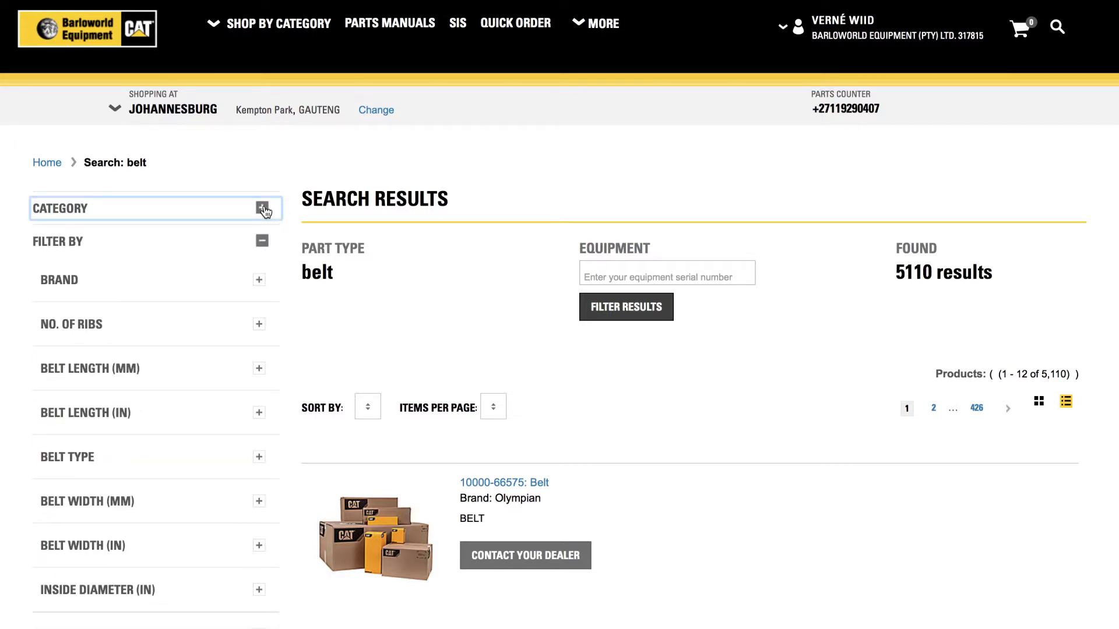
{"action": "left_click", "coordinate": [263, 242]}
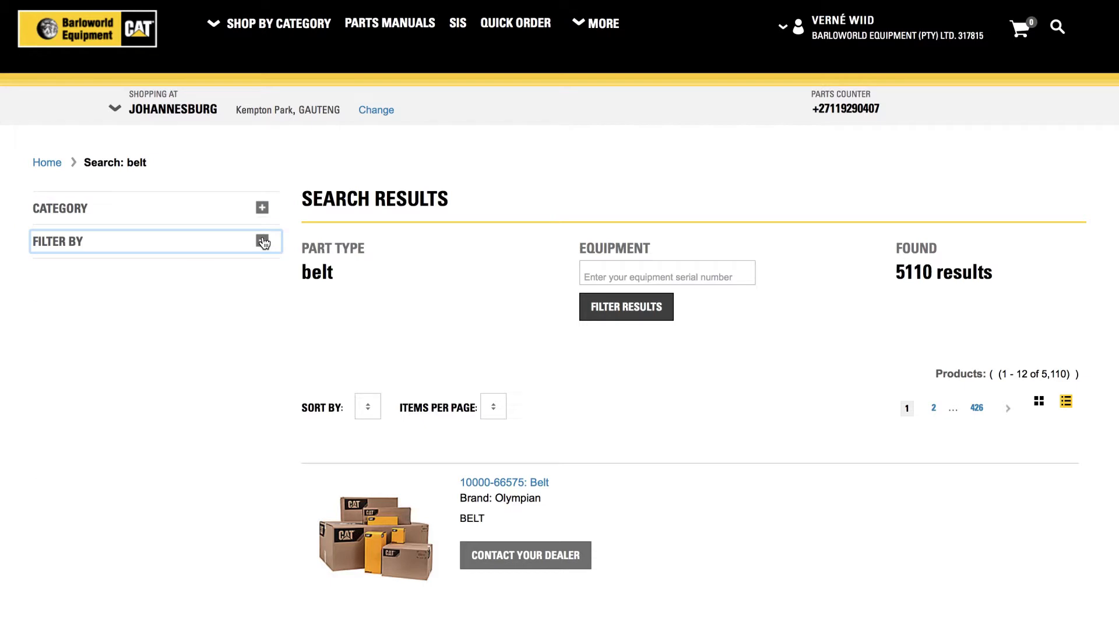
{"action": "left_click", "coordinate": [592, 279]}
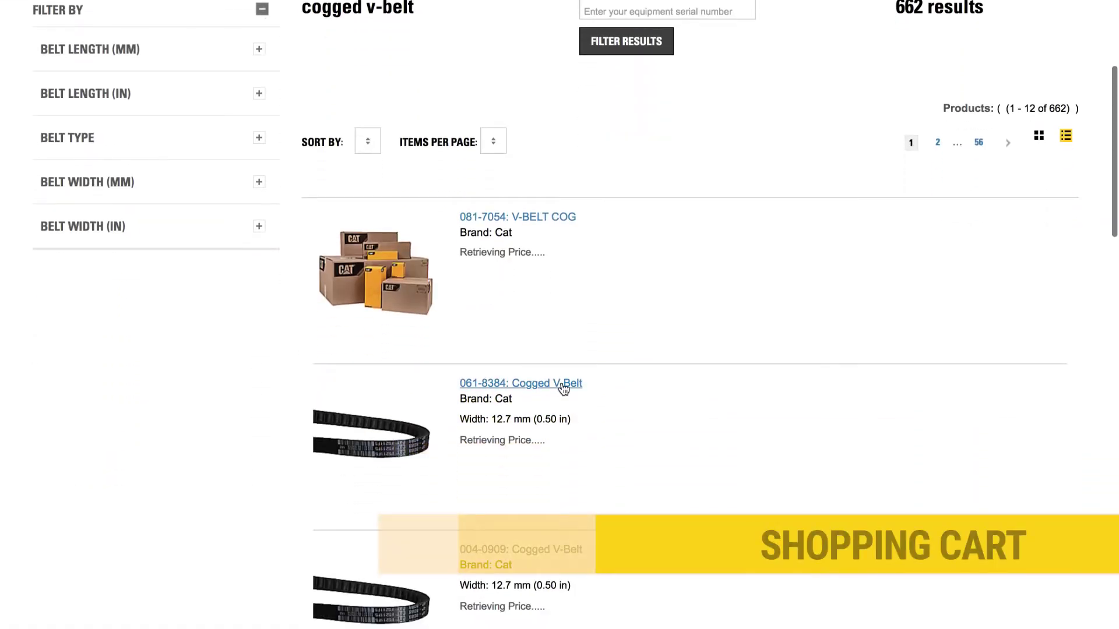
{"action": "left_click", "coordinate": [550, 389]}
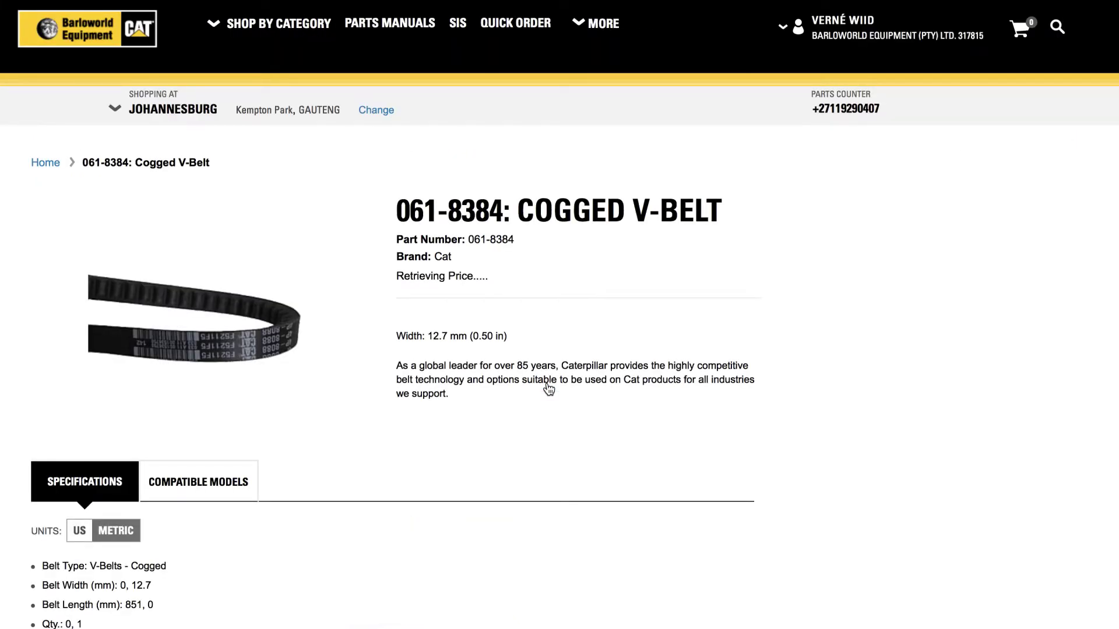
- Add the 061-8384 Cogged V-Belt to the cart
{"action": "left_click", "coordinate": [438, 481]}
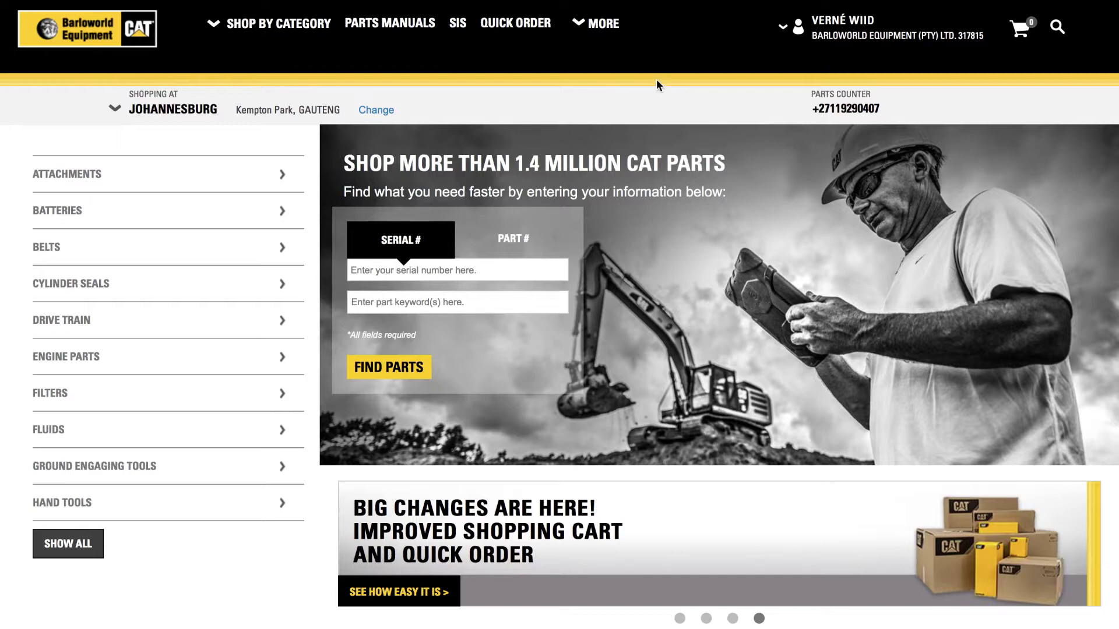
{"action": "left_click", "coordinate": [534, 26]}
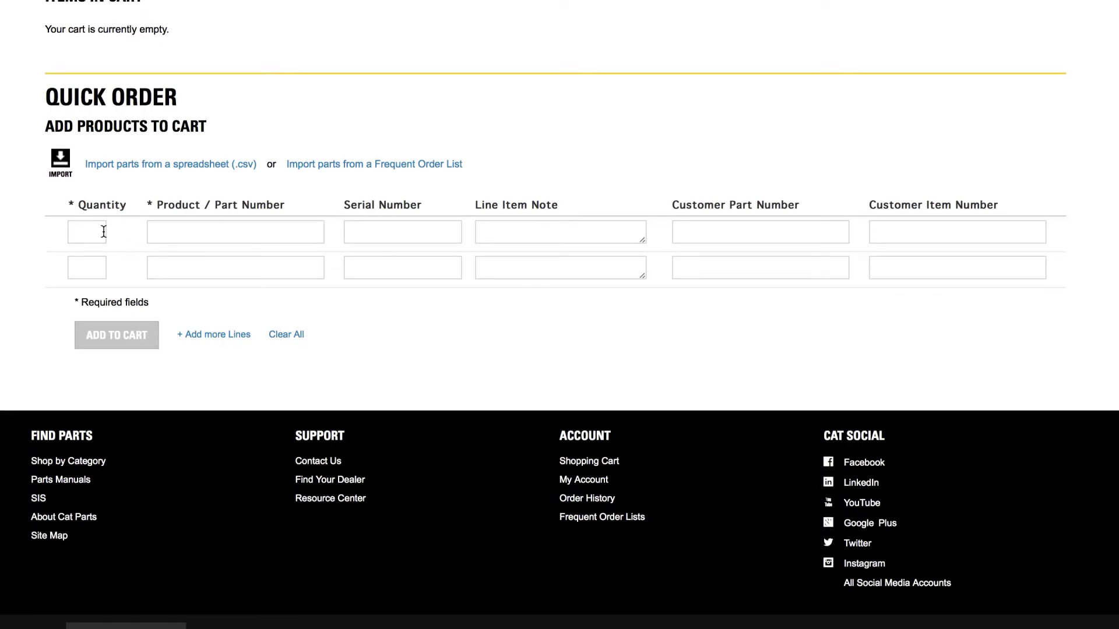
{"action": "left_click", "coordinate": [103, 231]}
{"action": "left_click", "coordinate": [91, 265]}
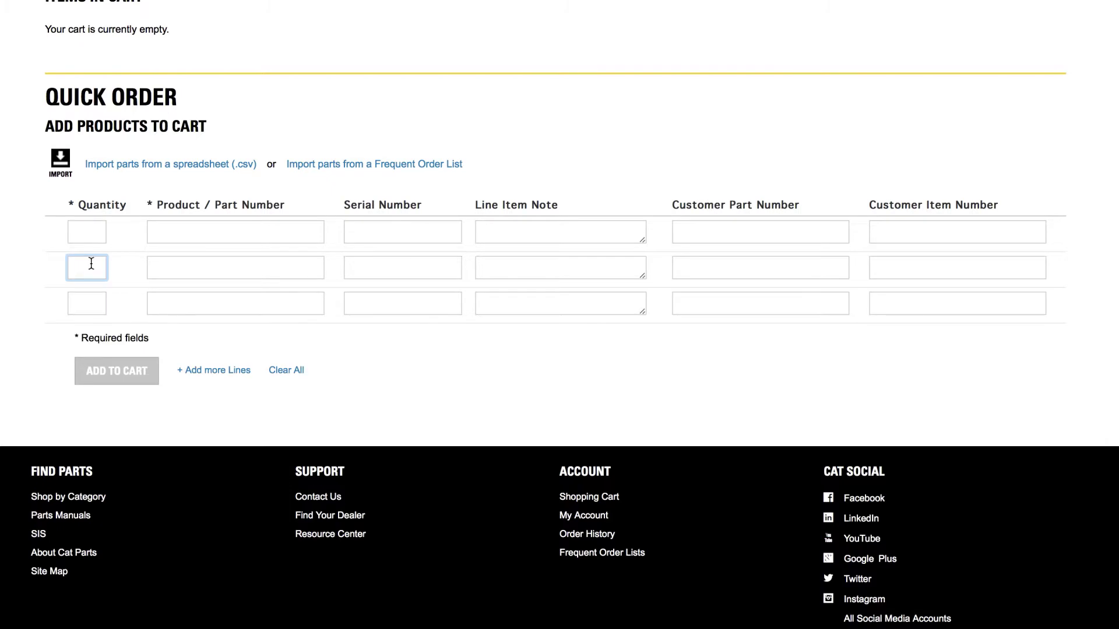
{"action": "left_click", "coordinate": [90, 232]}
{"action": "left_click", "coordinate": [175, 165]}
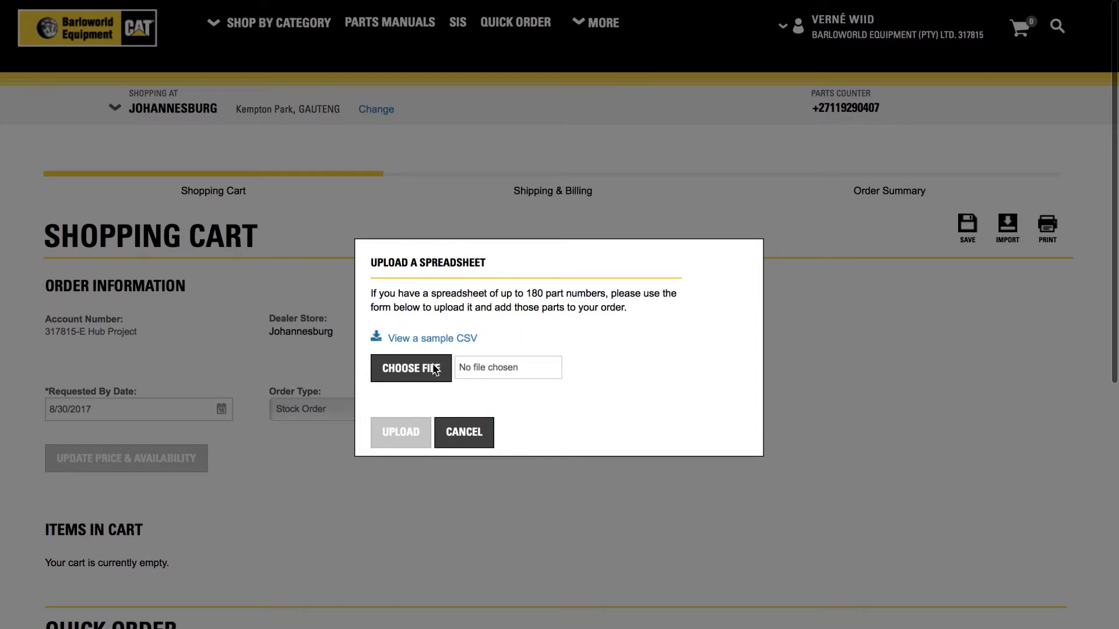
{"action": "left_click", "coordinate": [477, 435]}
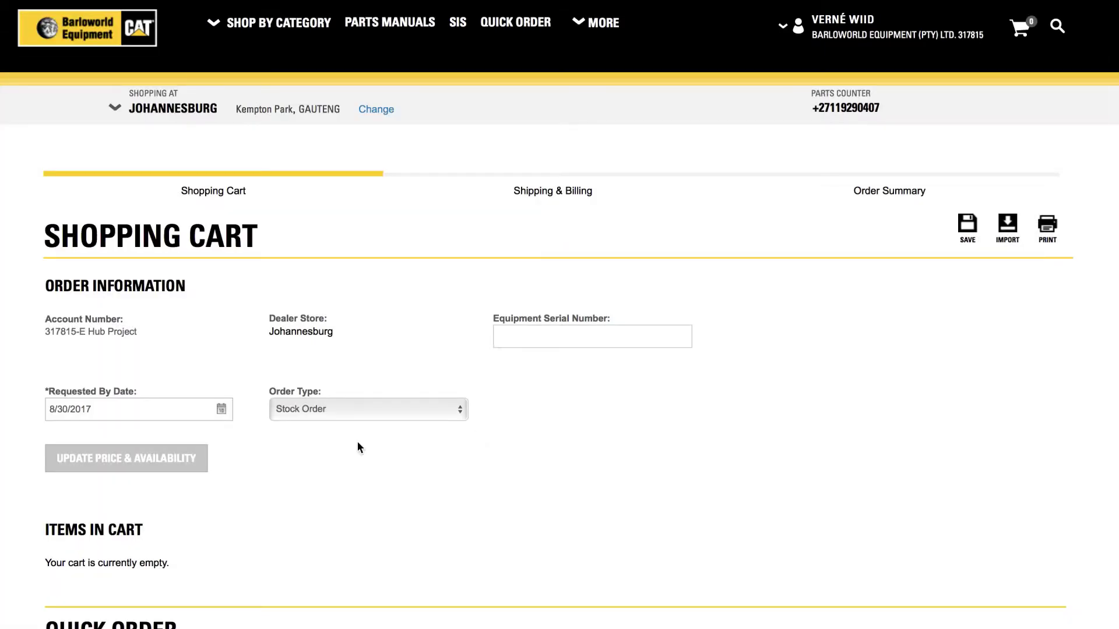
{"action": "scroll", "coordinate": [358, 443], "scroll_direction": "down", "scroll_amount": 5}
{"action": "scroll", "coordinate": [357, 442], "scroll_direction": "down", "scroll_amount": 2}
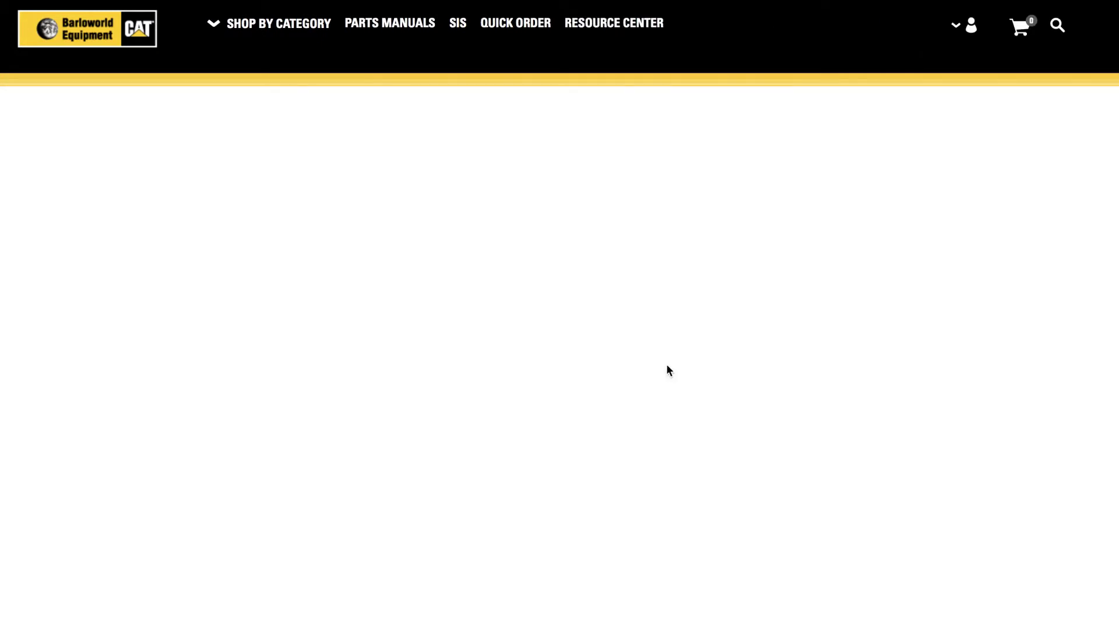
- Check the Cogged V-Belt quantity in the cart and proceed to checkout
{"action": "scroll", "coordinate": [637, 369], "scroll_direction": "down", "scroll_amount": 2}
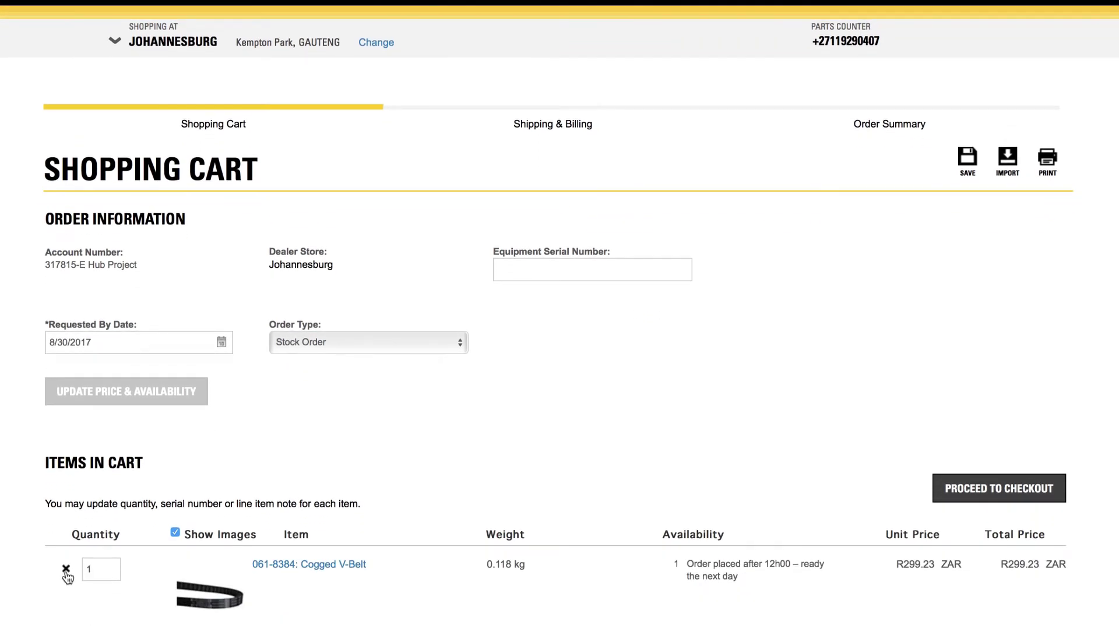
{"action": "left_click", "coordinate": [100, 569]}
{"action": "left_click", "coordinate": [978, 499]}
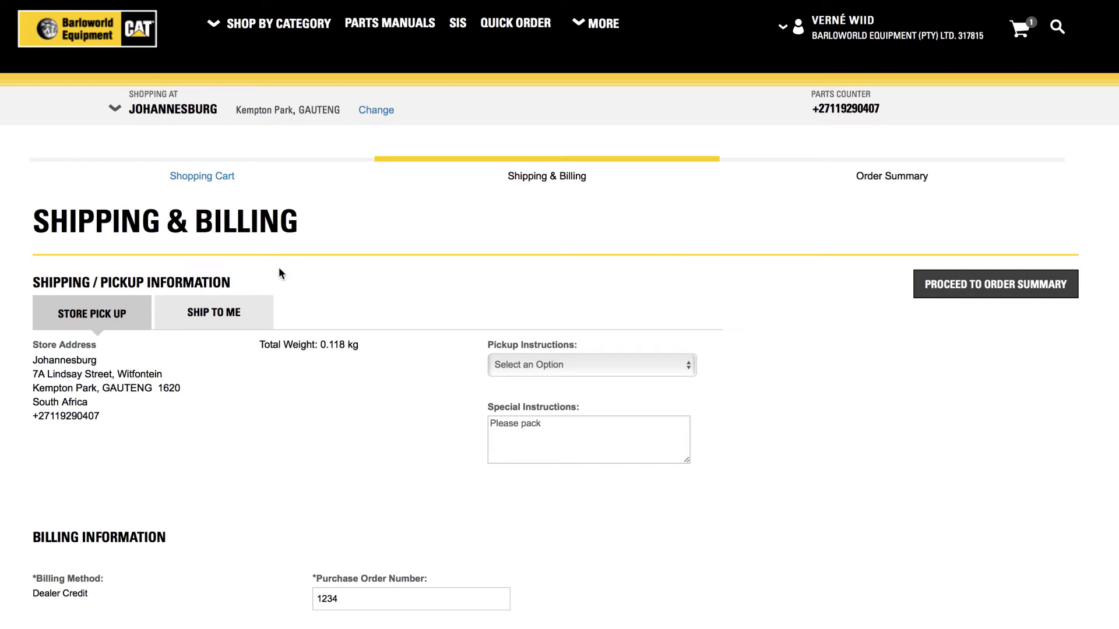
{"action": "left_click", "coordinate": [232, 324]}
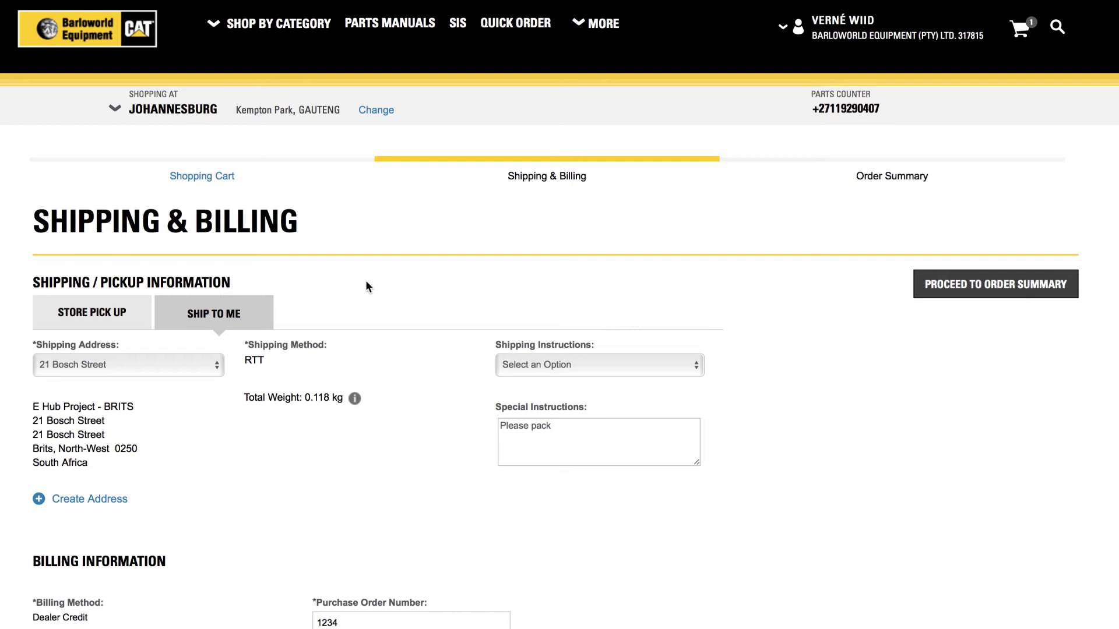
{"action": "left_click", "coordinate": [198, 370]}
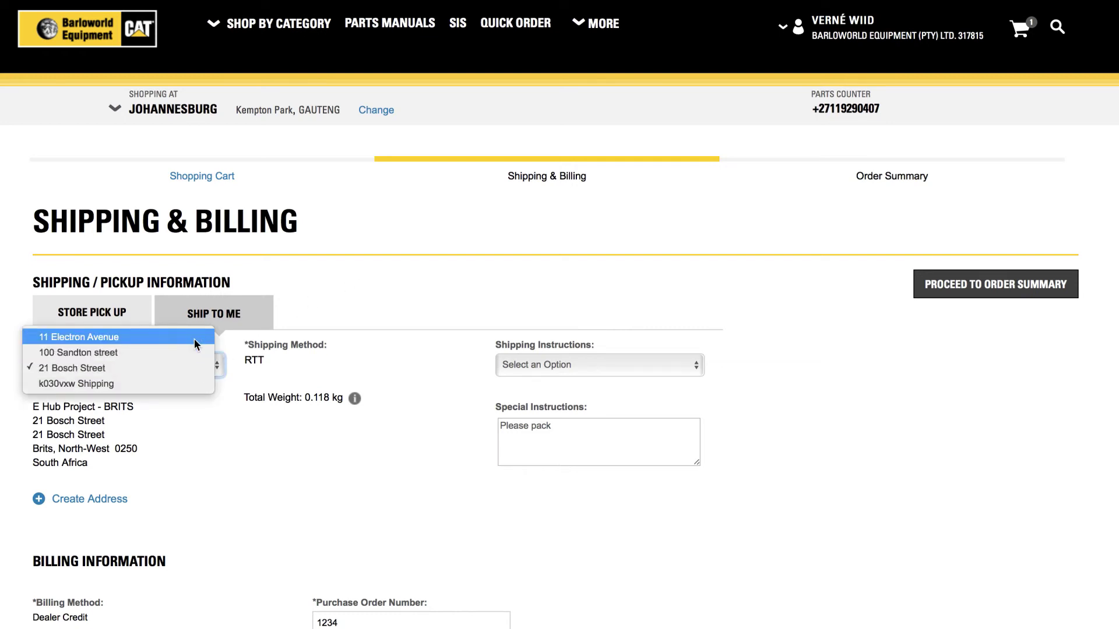
{"action": "left_click", "coordinate": [190, 369]}
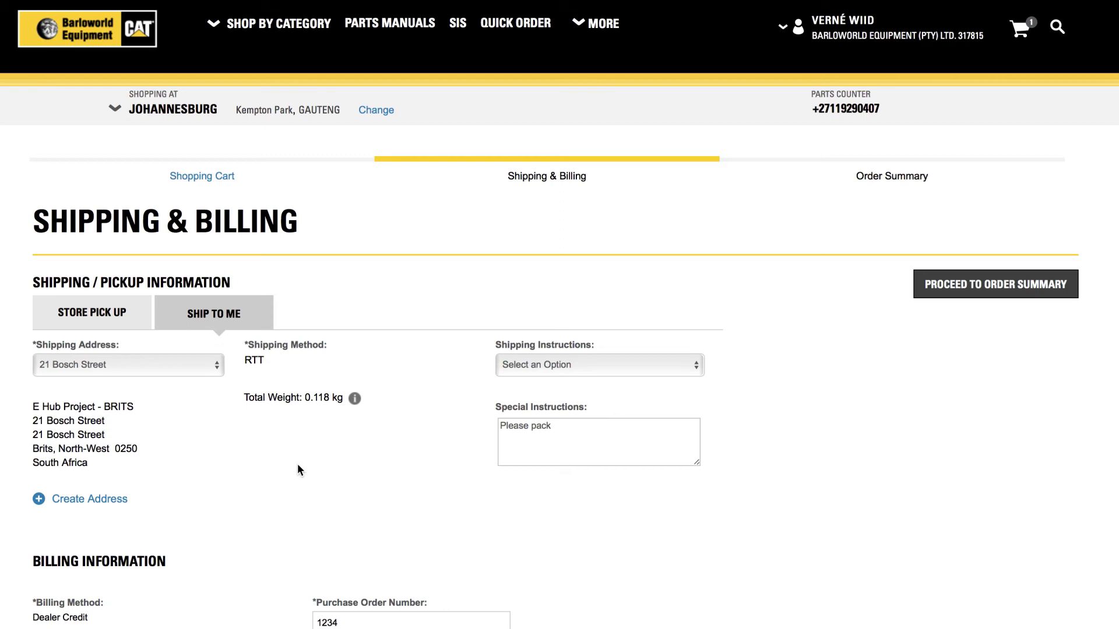
{"action": "left_click", "coordinate": [513, 367]}
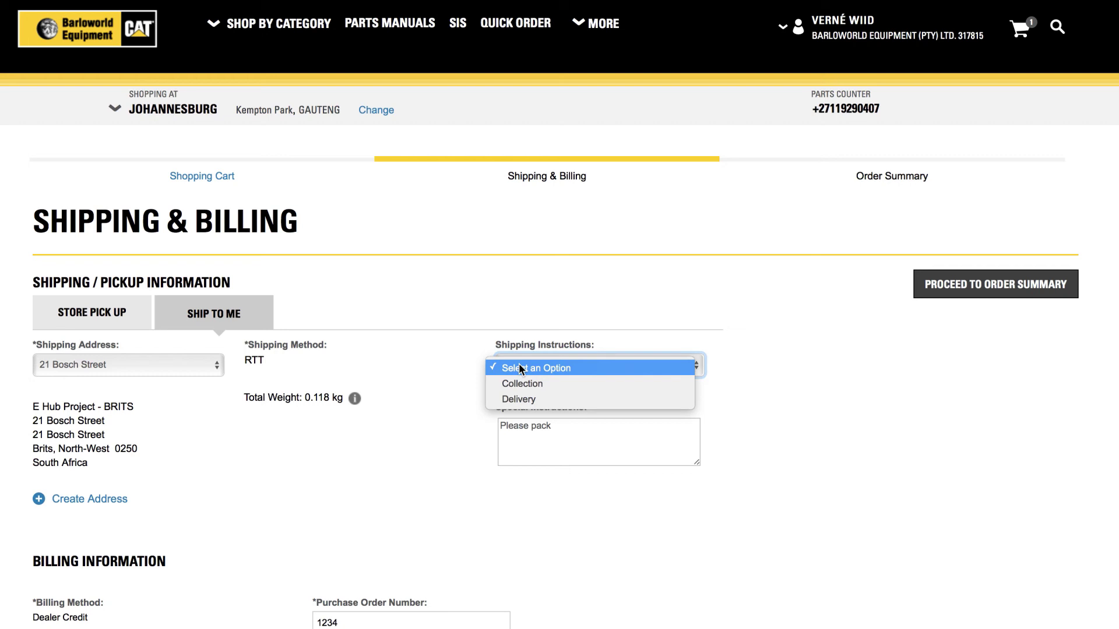
{"action": "left_click", "coordinate": [517, 398]}
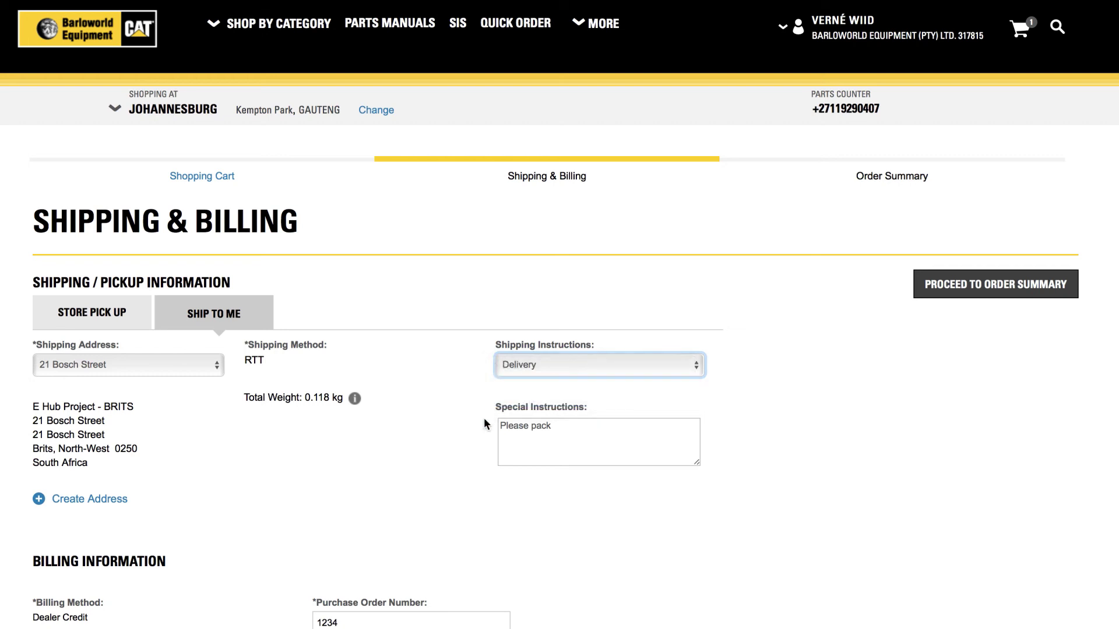
{"action": "left_click", "coordinate": [578, 422]}
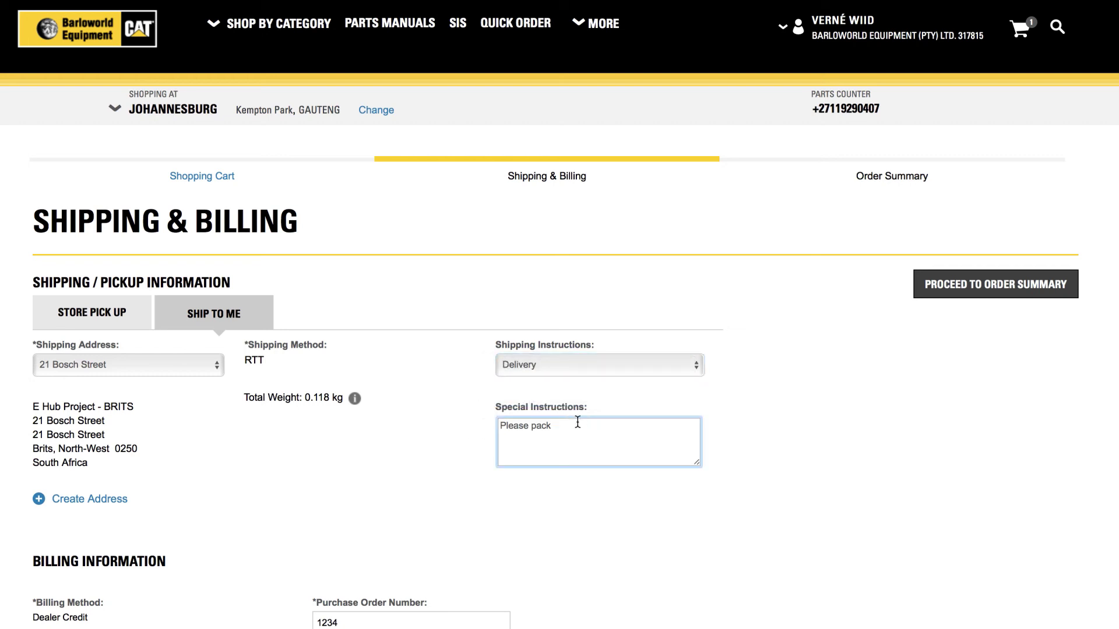
- Proceed to the Order Summary and scroll down to review the totals
{"action": "left_click", "coordinate": [1013, 281]}
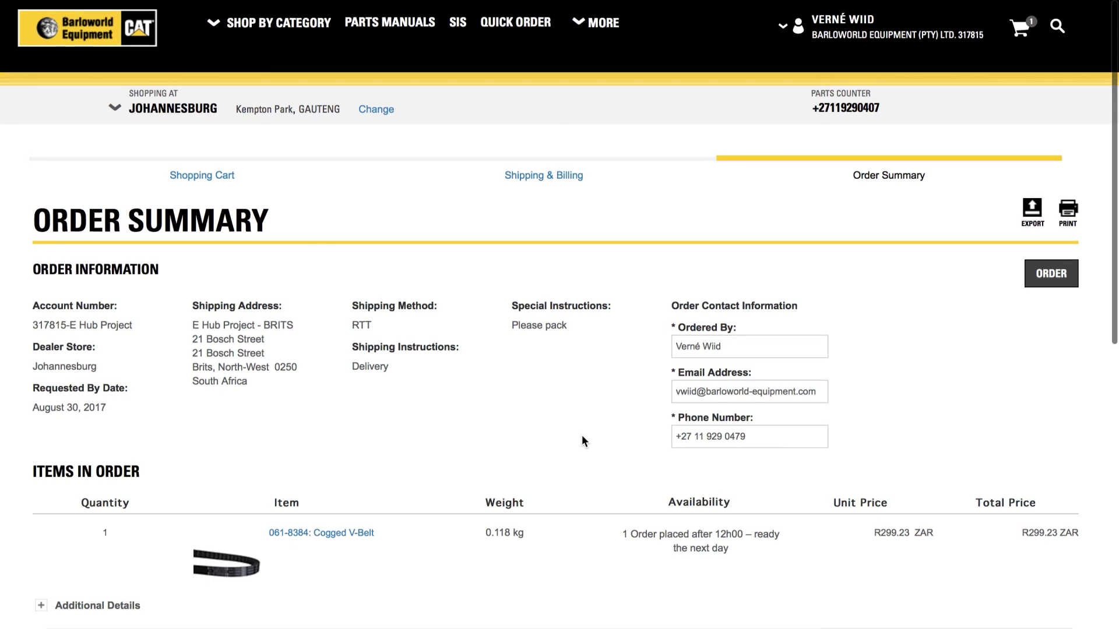
{"action": "scroll", "coordinate": [582, 436], "scroll_direction": "down", "scroll_amount": 1}
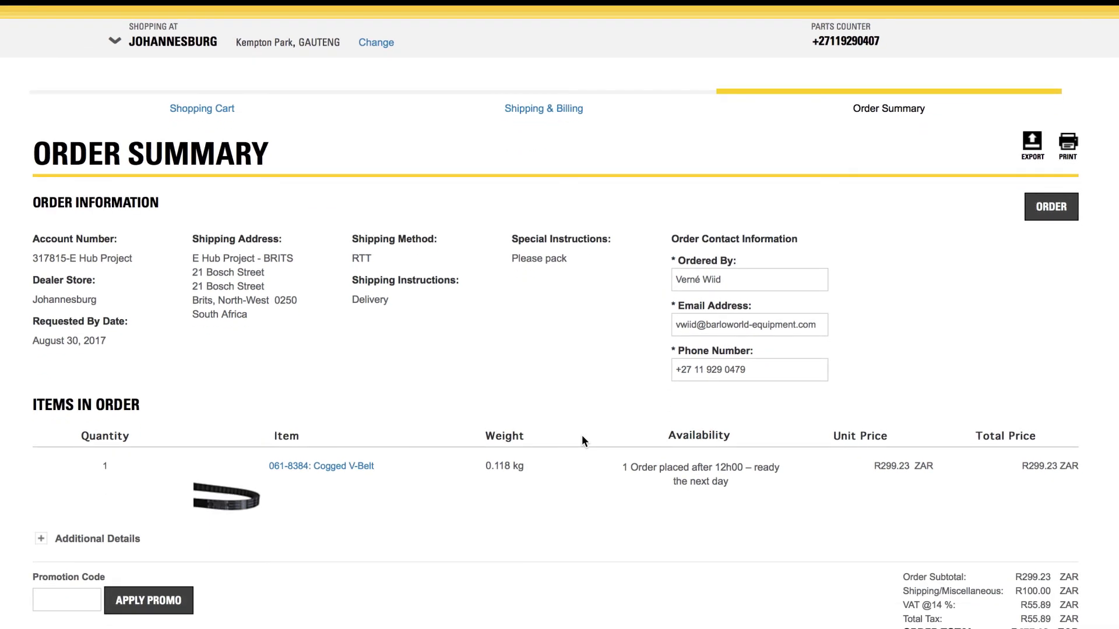